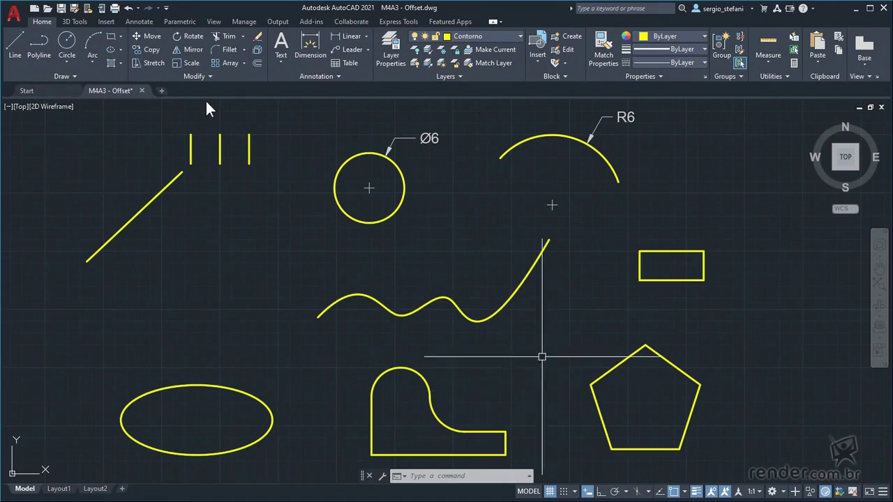
Offset the upper diagonal line through a point at the top-left.
click(256, 62)
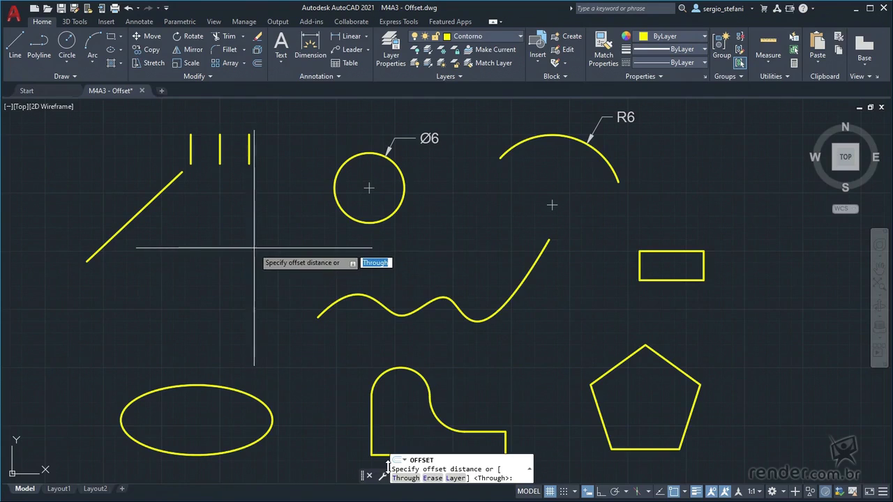
key(Return)
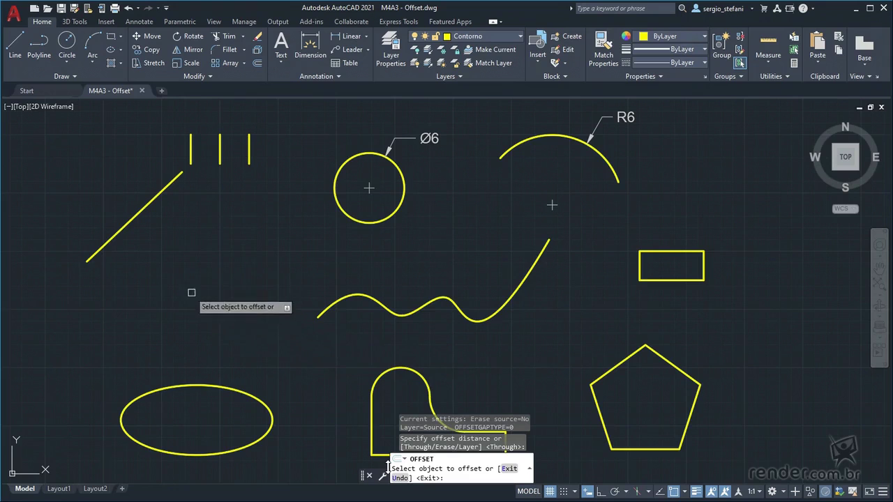
click(144, 211)
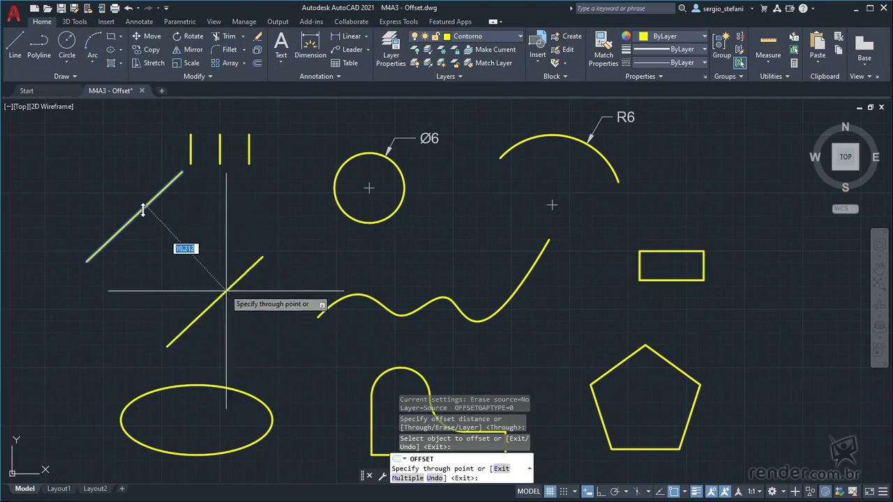
click(154, 218)
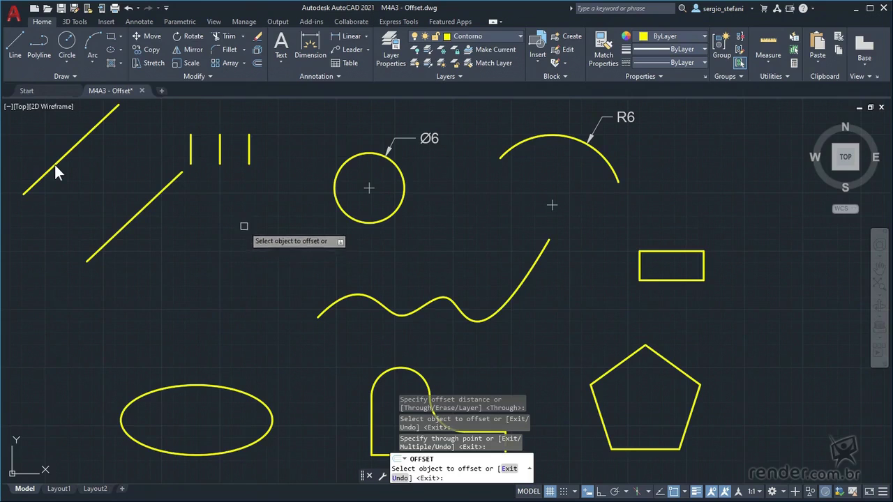
Offset the lower diagonal line by a distance of 10.
click(156, 195)
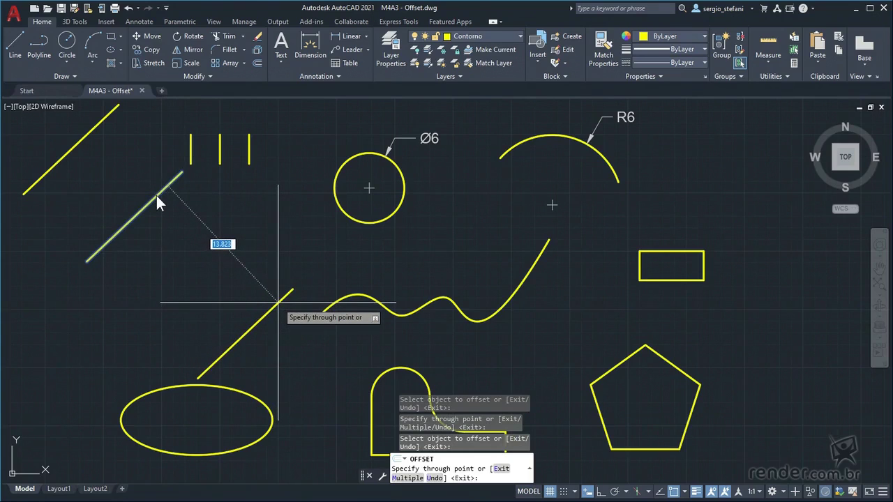
text(10)
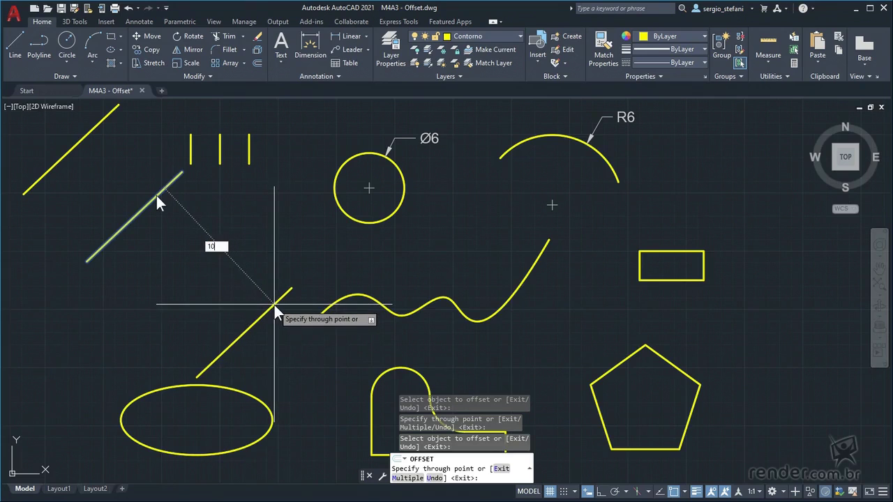
key(Return)
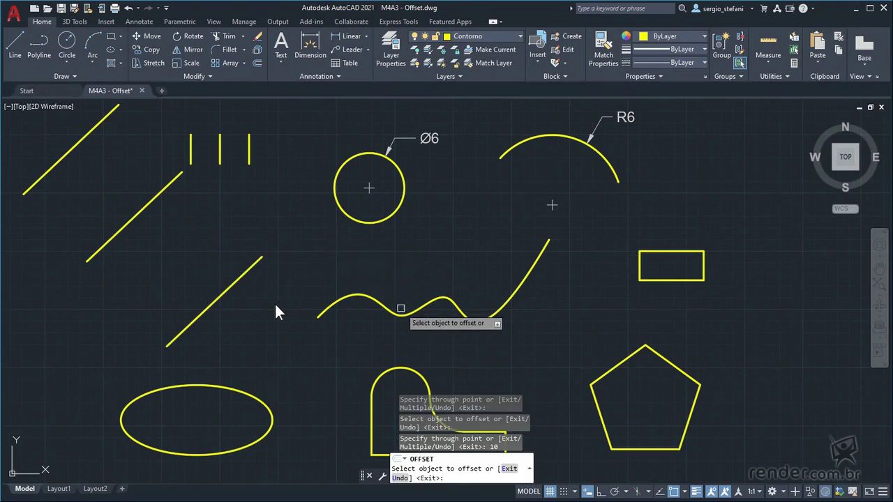
Offset the wavy curve upward and the pentagon inward to a small copy near its centre.
click(400, 308)
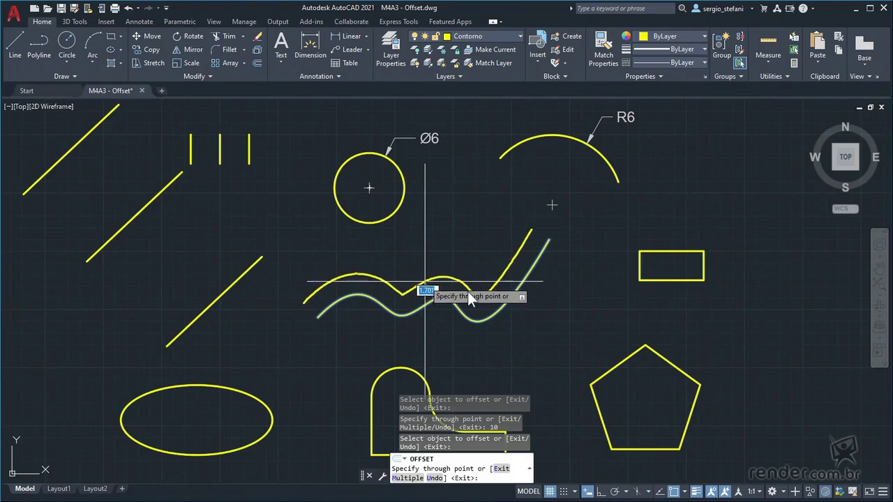
click(414, 243)
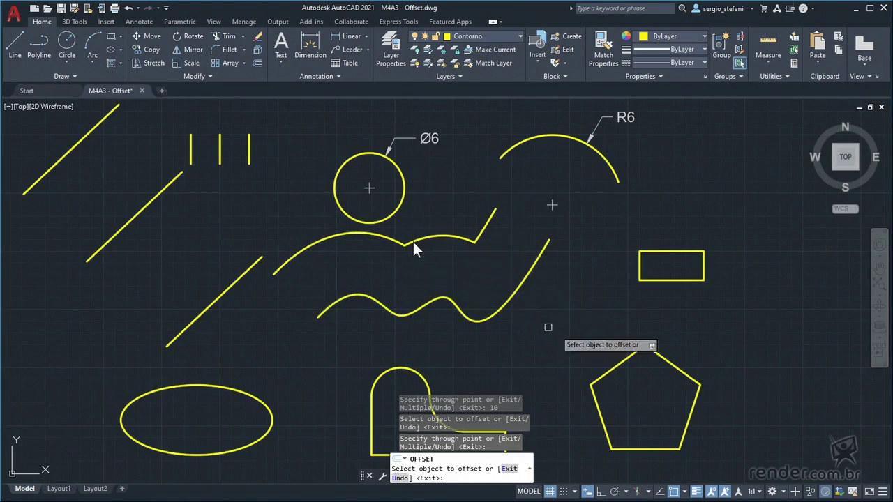
click(673, 366)
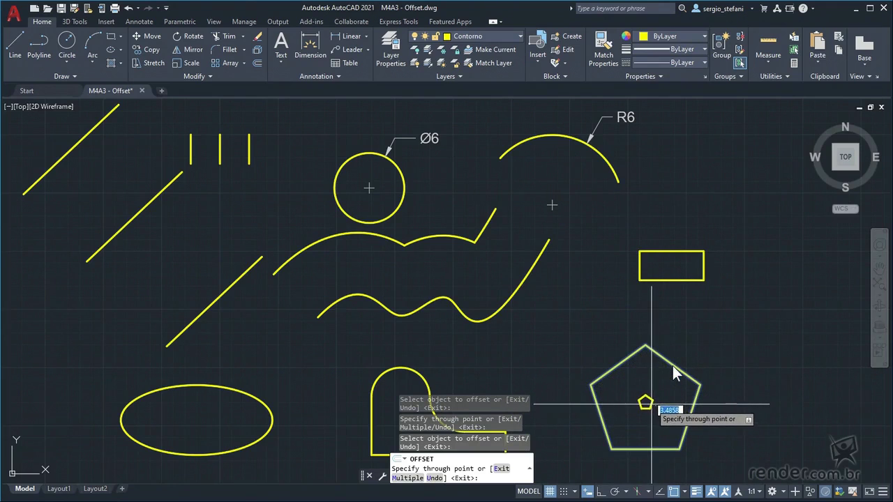
click(652, 404)
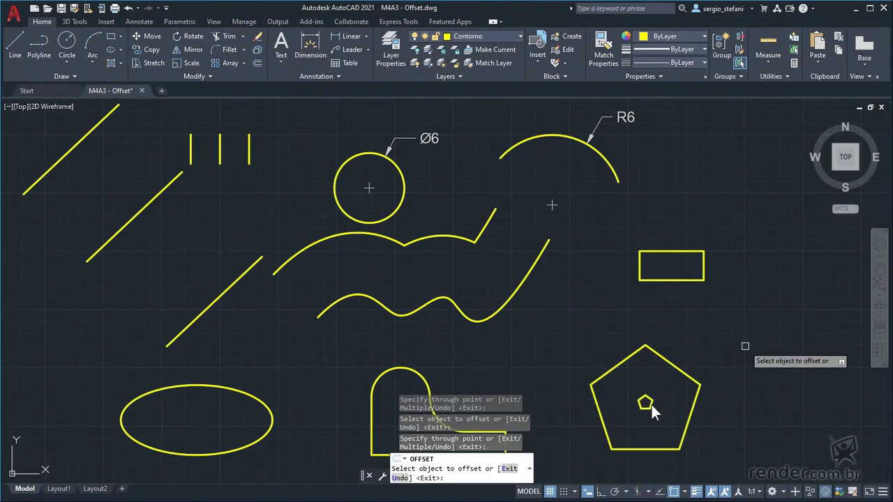
key(Escape)
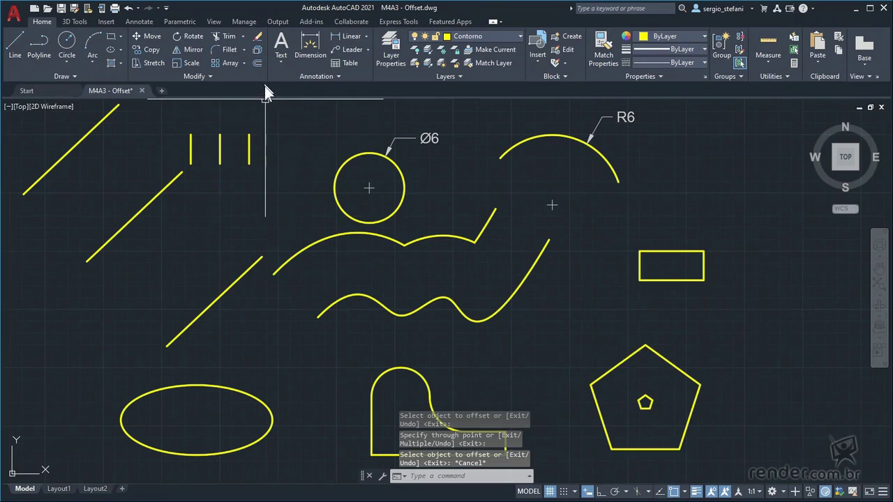
Set a 2.5 offset spacing from two vertical lines and stack three diagonal copies below-right.
click(256, 62)
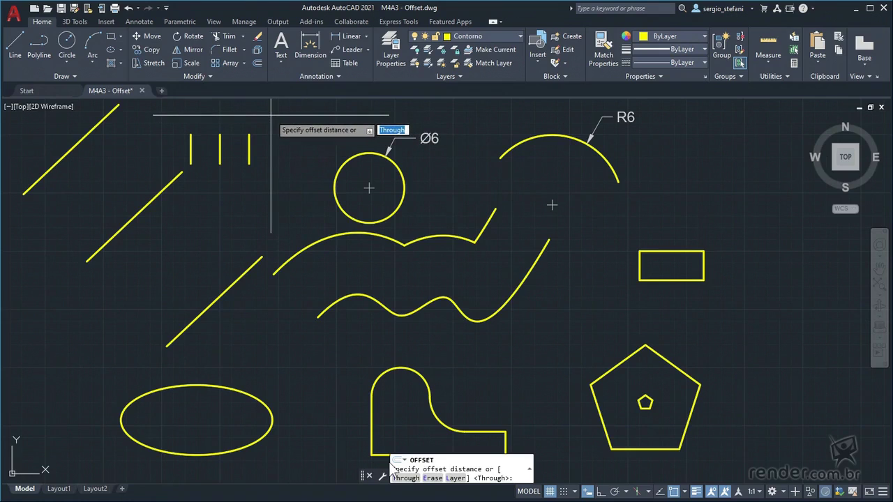
click(190, 134)
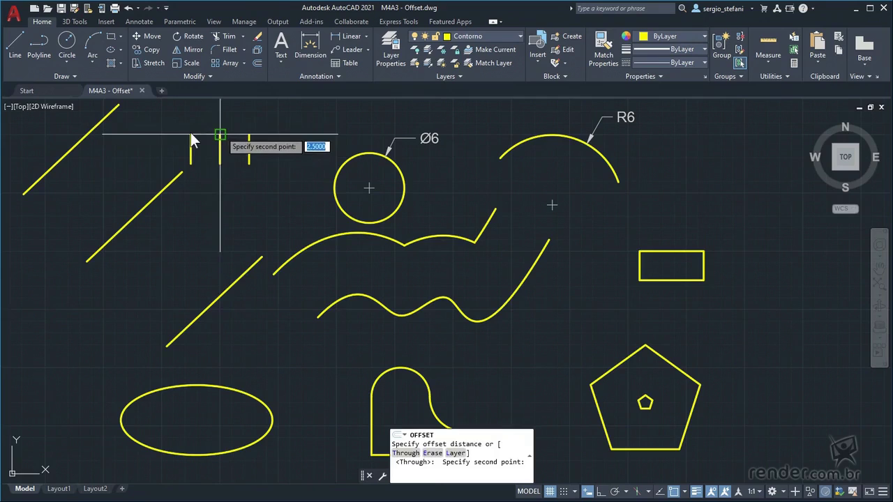
click(220, 133)
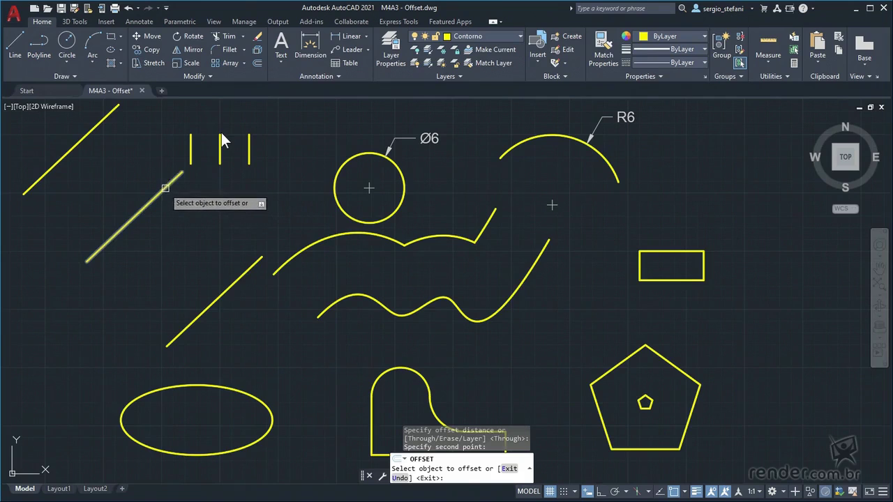
click(165, 188)
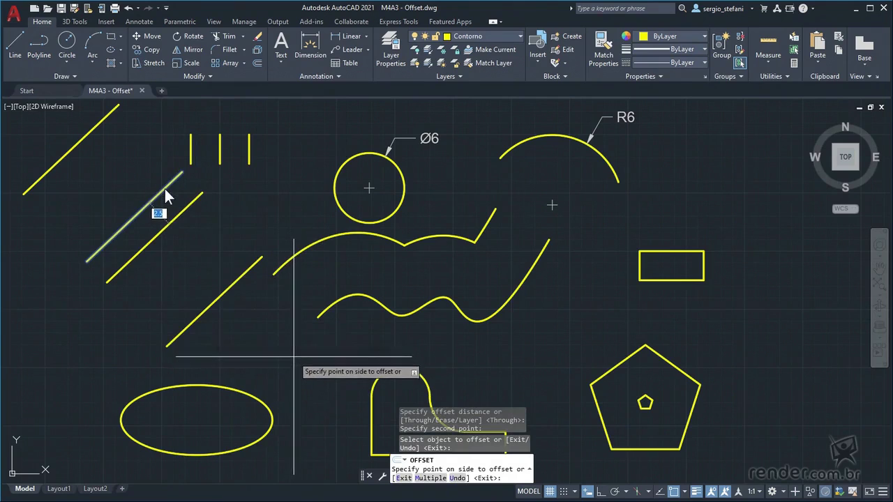
click(164, 189)
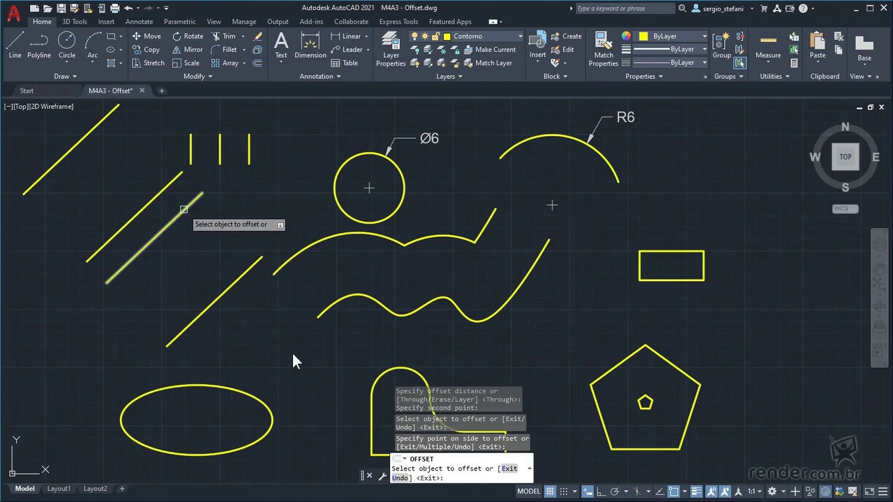
click(184, 209)
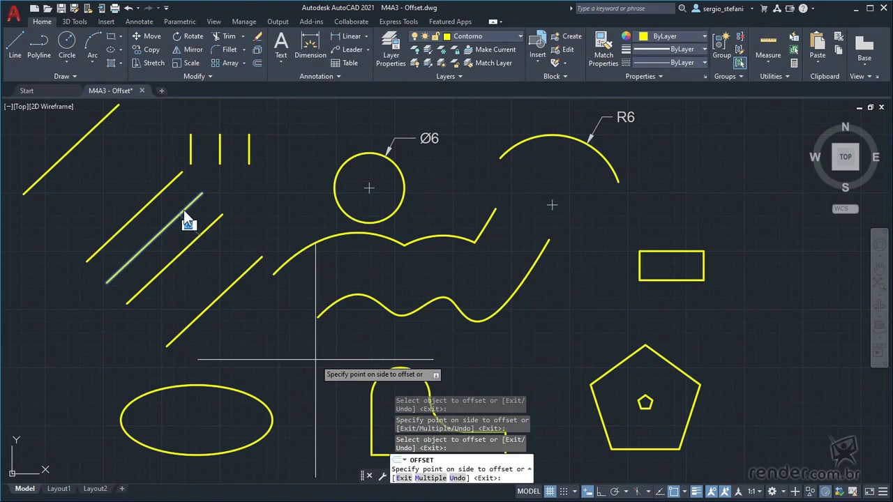
click(184, 210)
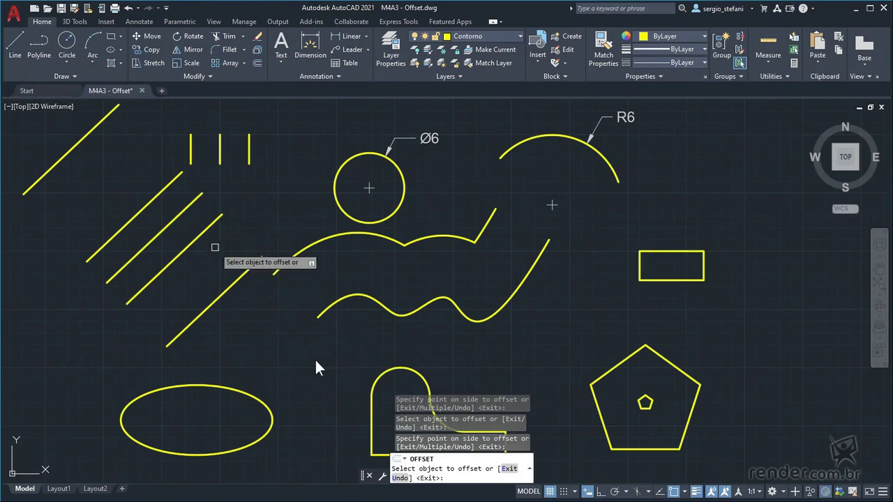
click(204, 236)
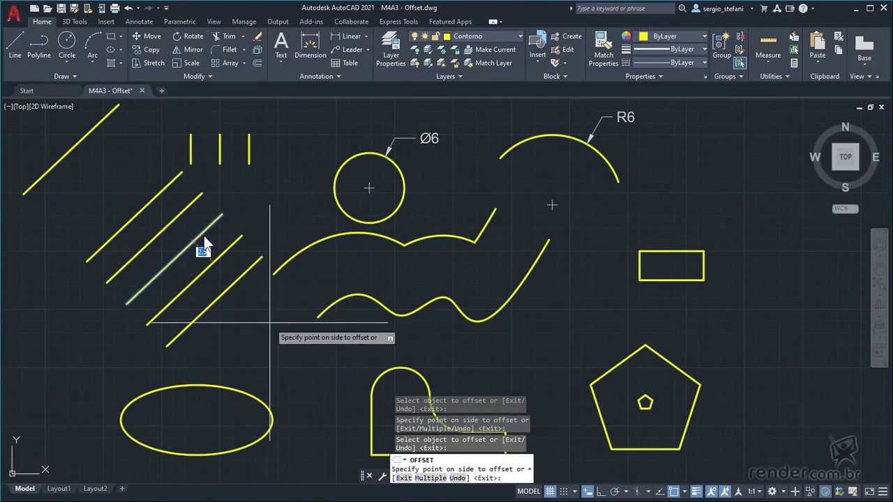
click(266, 311)
Offset the third short vertical line 2.5 to the right.
click(250, 158)
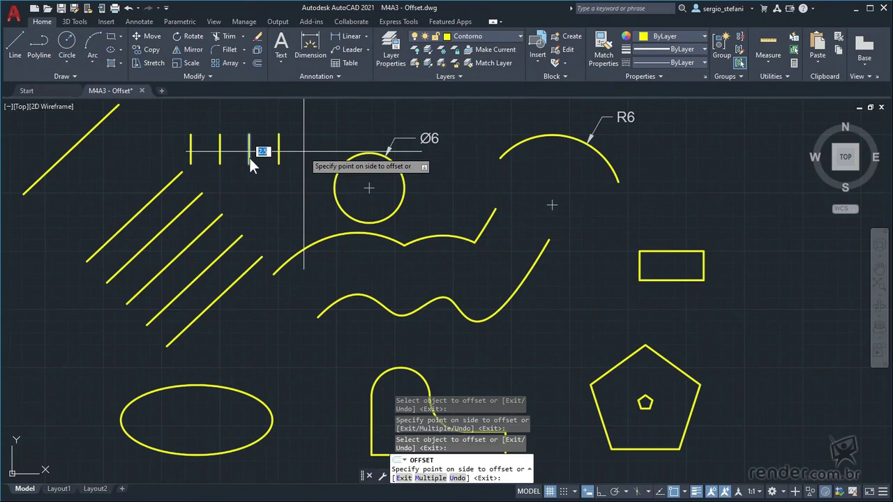
click(301, 156)
key(Escape)
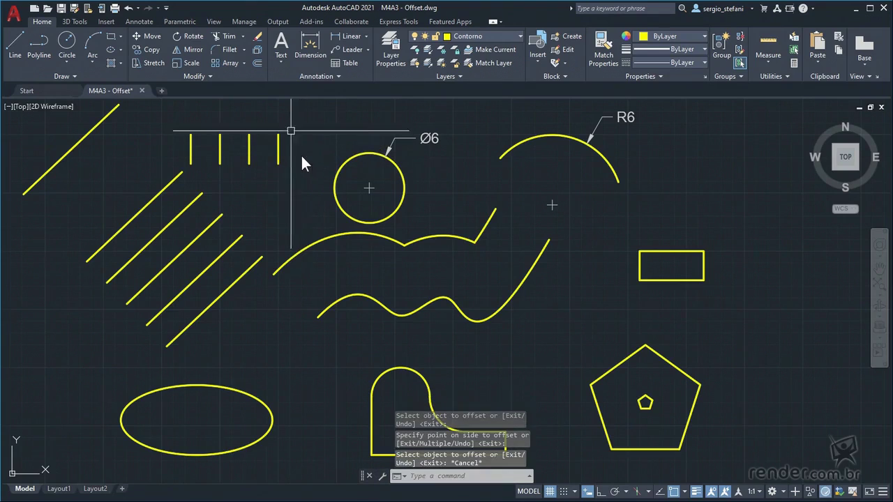
Offset the R6 arc inward three times at distance 1 using Multiple mode.
click(258, 63)
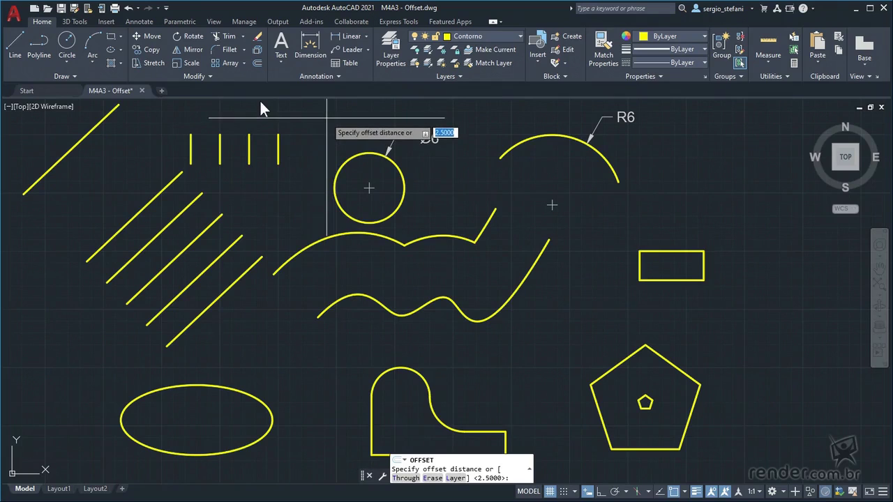
text(1)
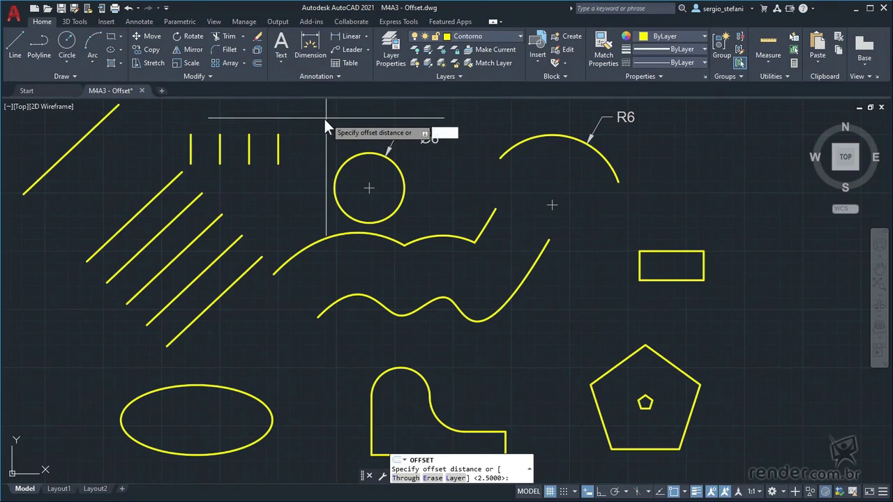
key(Return)
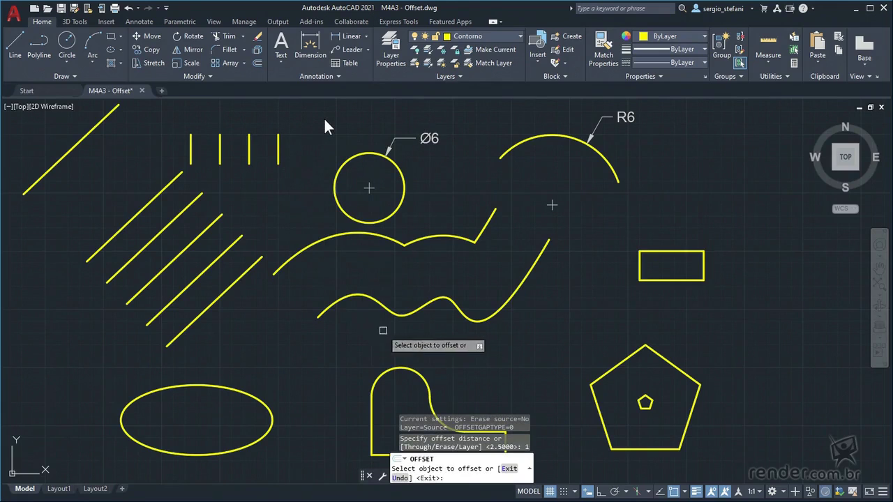
click(523, 147)
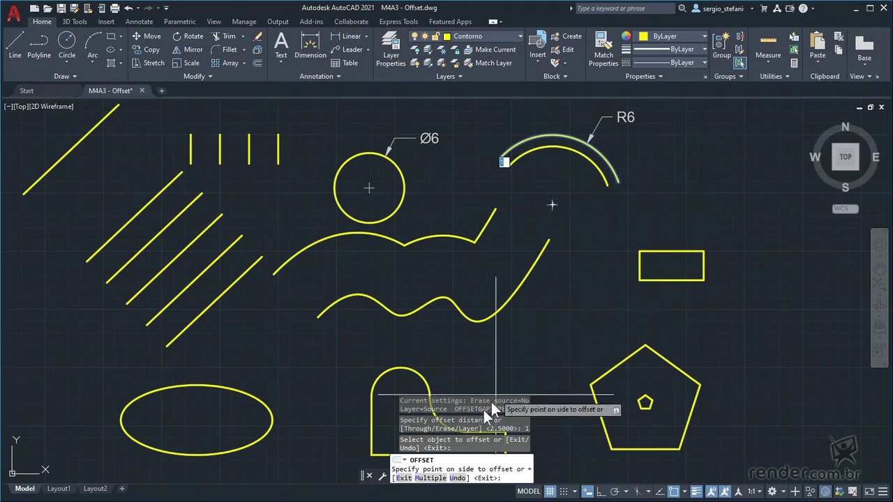
click(430, 479)
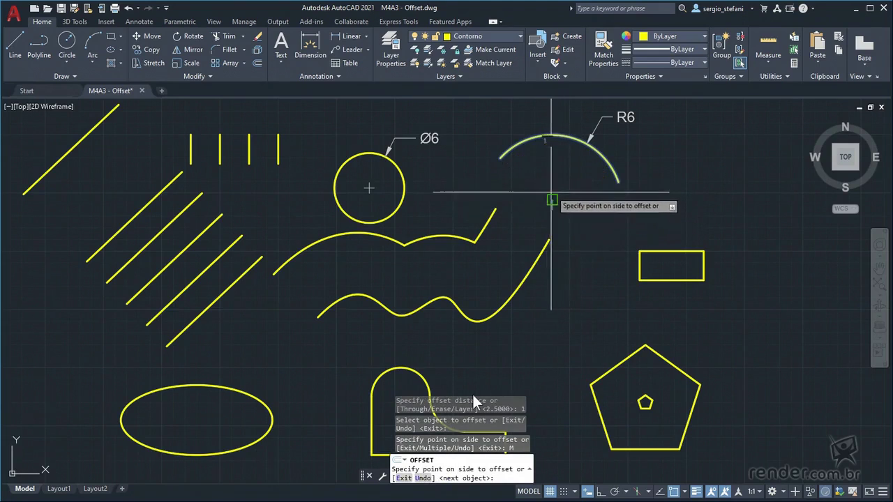
click(553, 198)
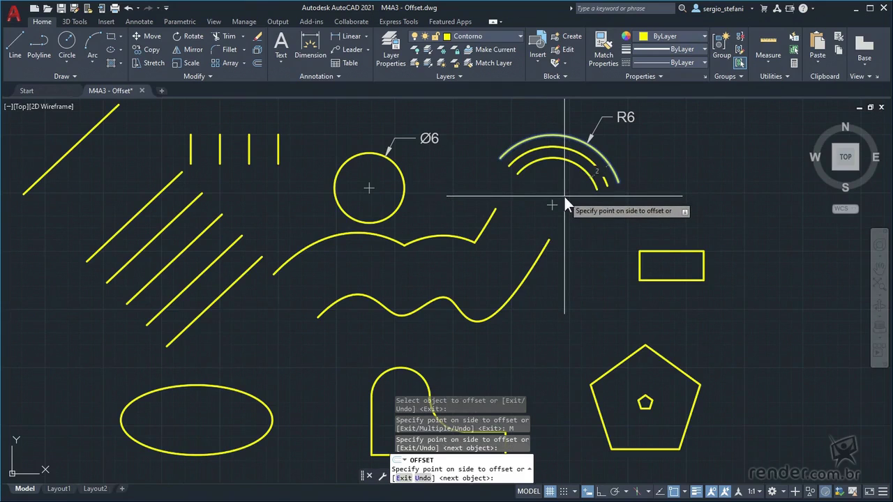
click(564, 196)
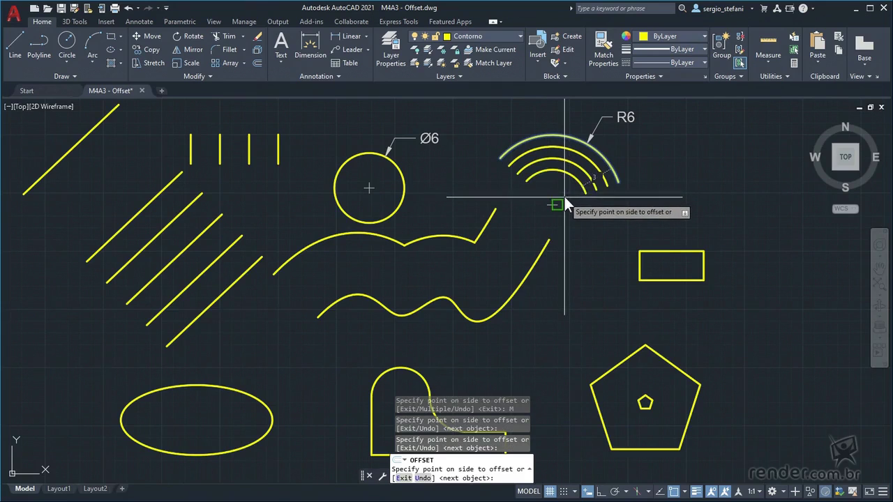
click(564, 194)
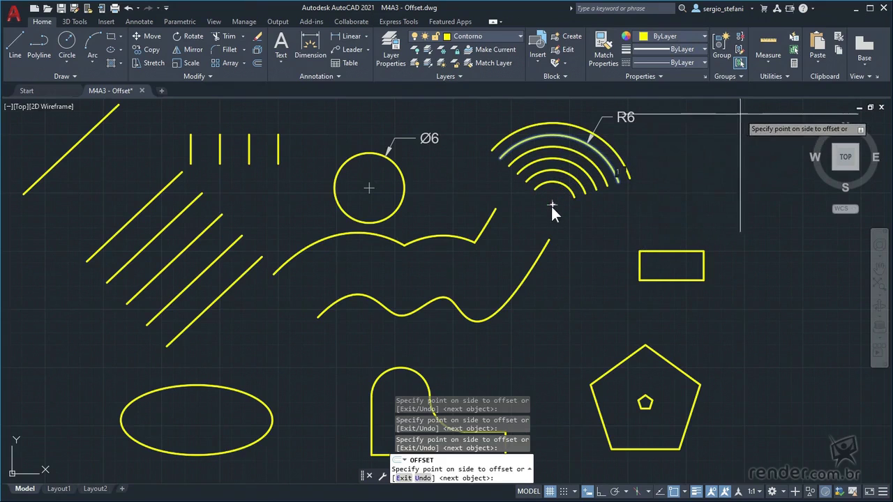
Add several more concentric arcs outside the R6 arc set.
click(746, 115)
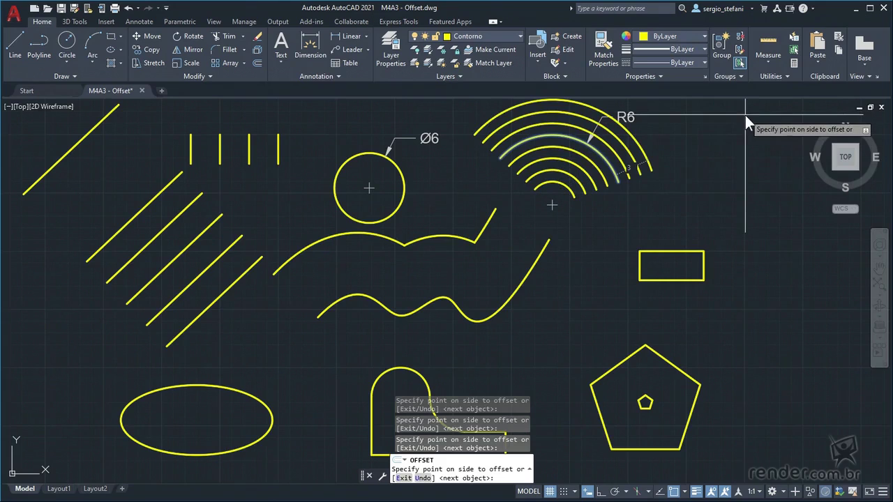
click(740, 121)
click(743, 121)
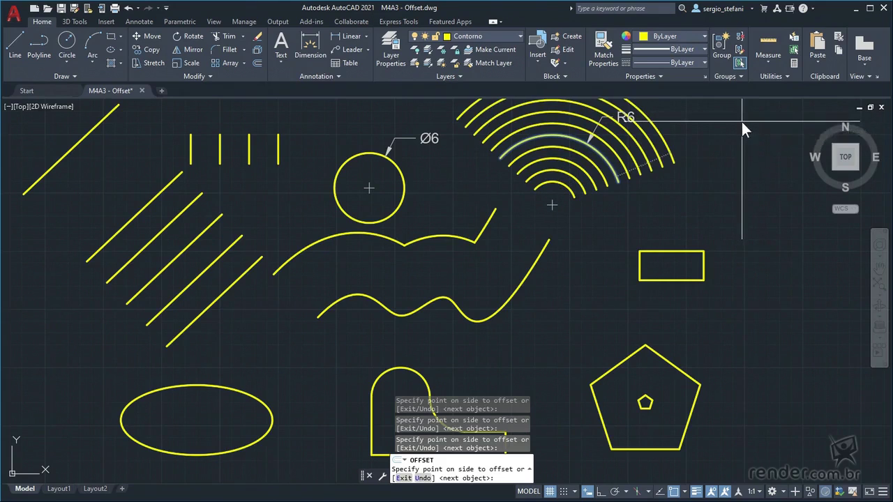
click(742, 122)
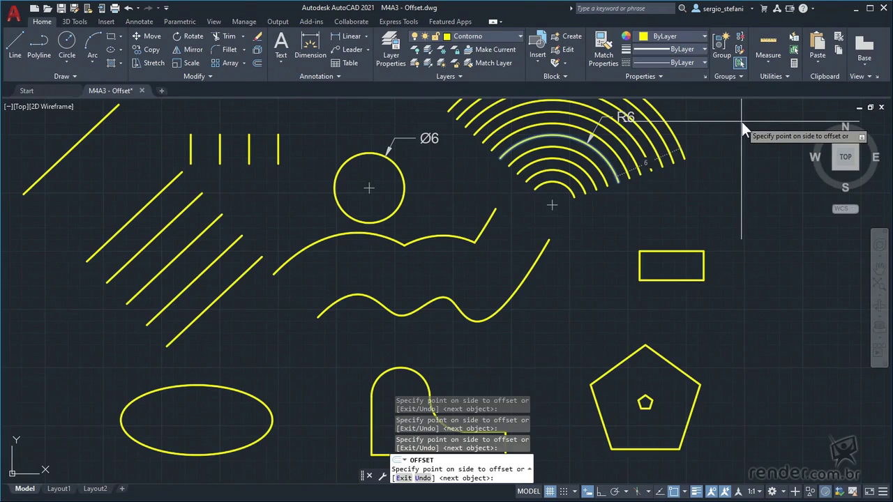
click(742, 122)
key(Return)
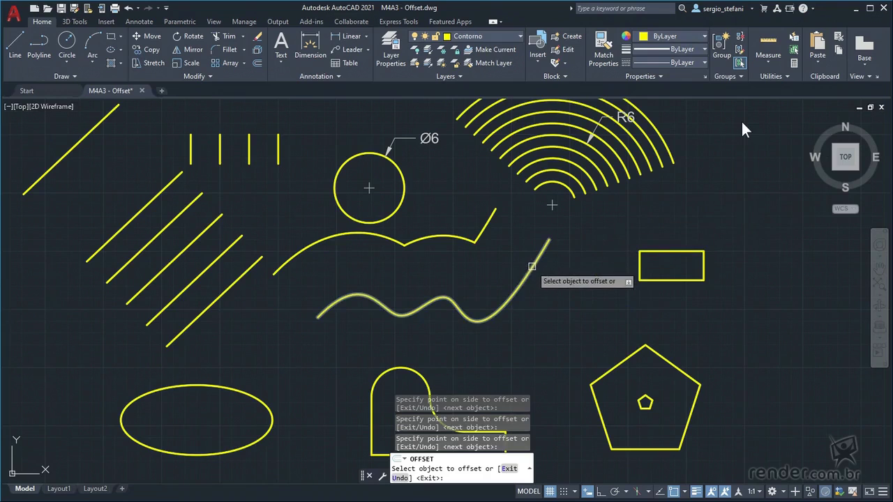
Add several parallel copies above and below the wavy curve.
click(527, 268)
click(524, 268)
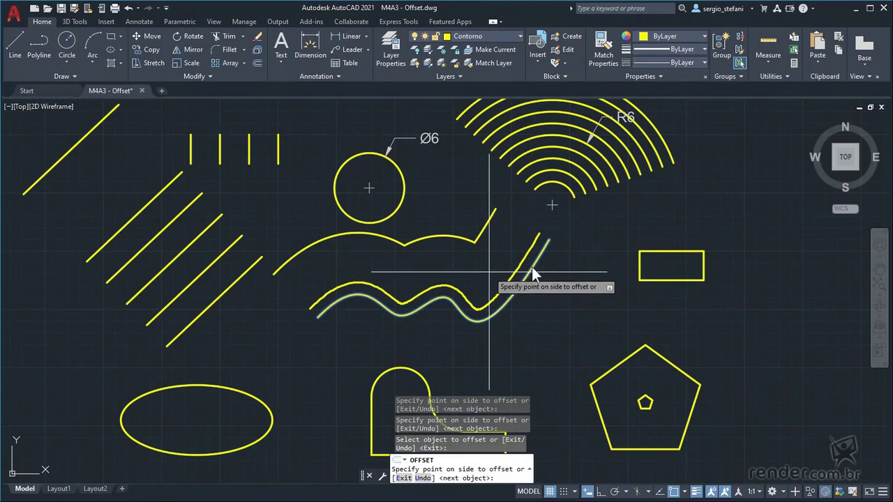
click(489, 275)
click(486, 274)
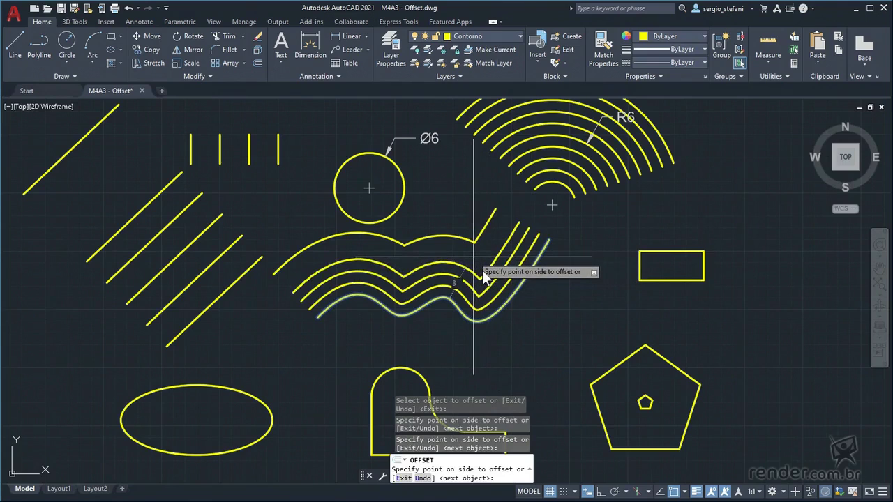
click(482, 270)
click(473, 258)
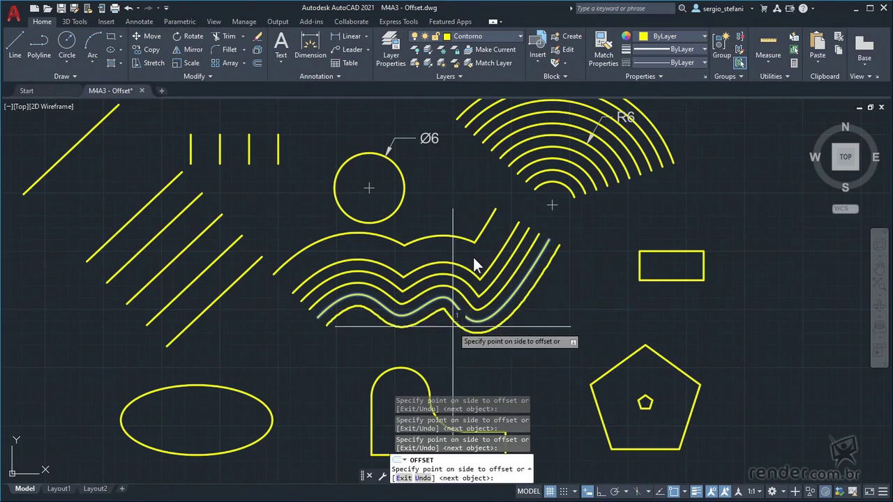
click(449, 337)
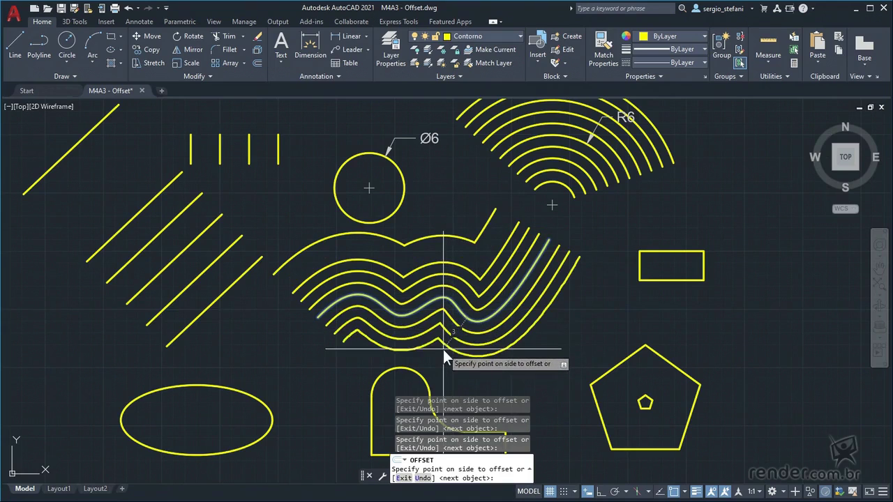
click(497, 289)
key(Return)
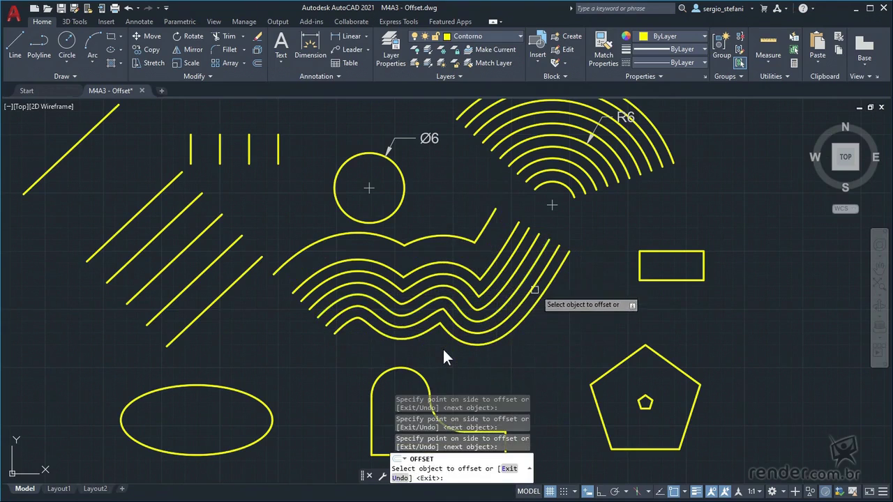
Add four offset rings around the ellipse, then make Parede the current layer.
click(259, 403)
click(258, 406)
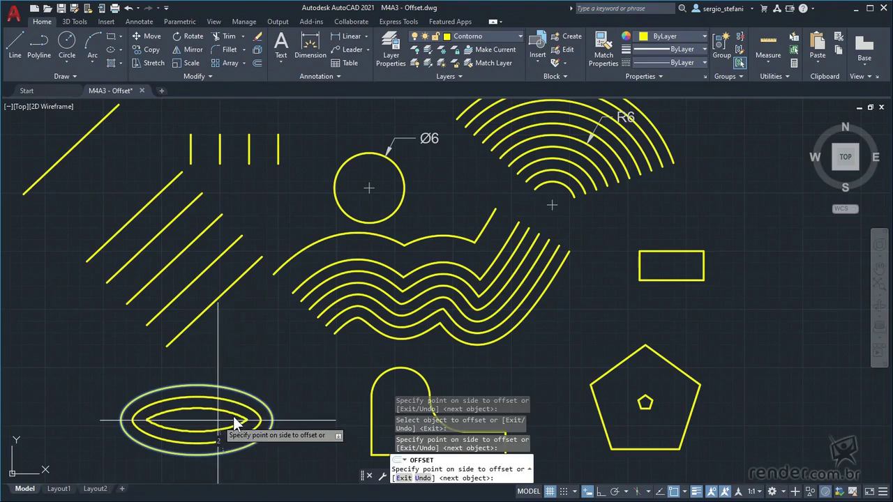
click(218, 421)
click(246, 373)
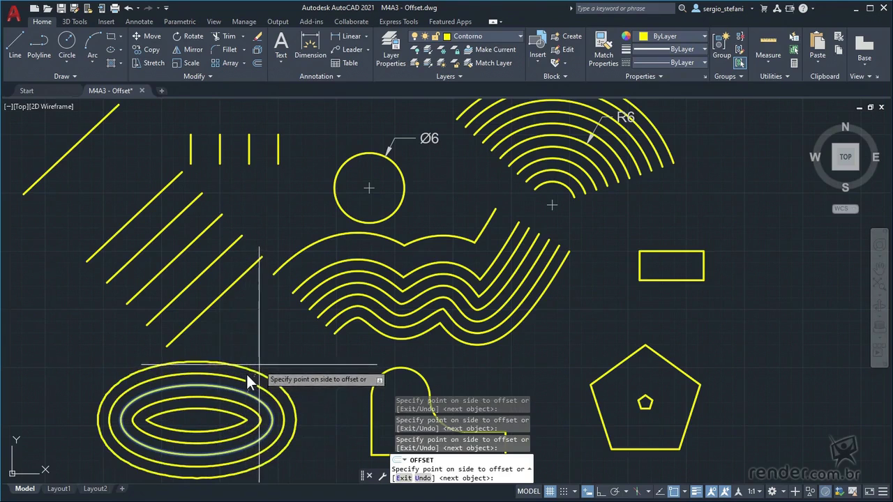
click(261, 363)
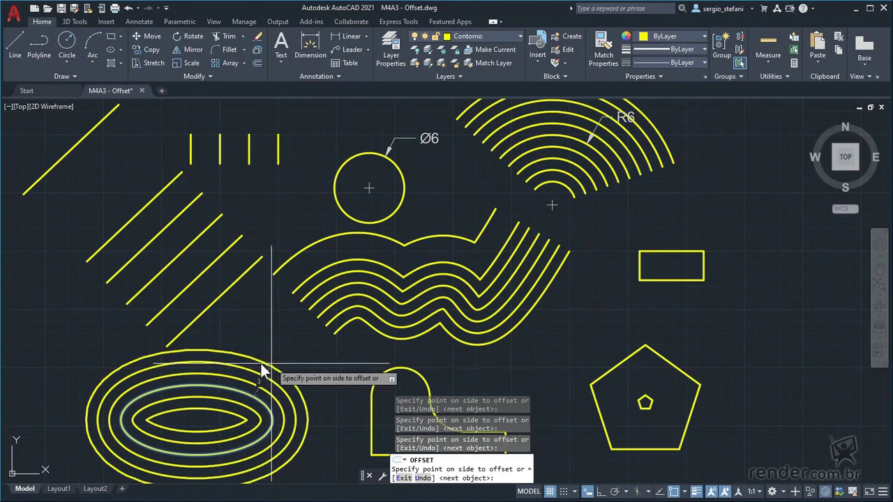
key(Escape)
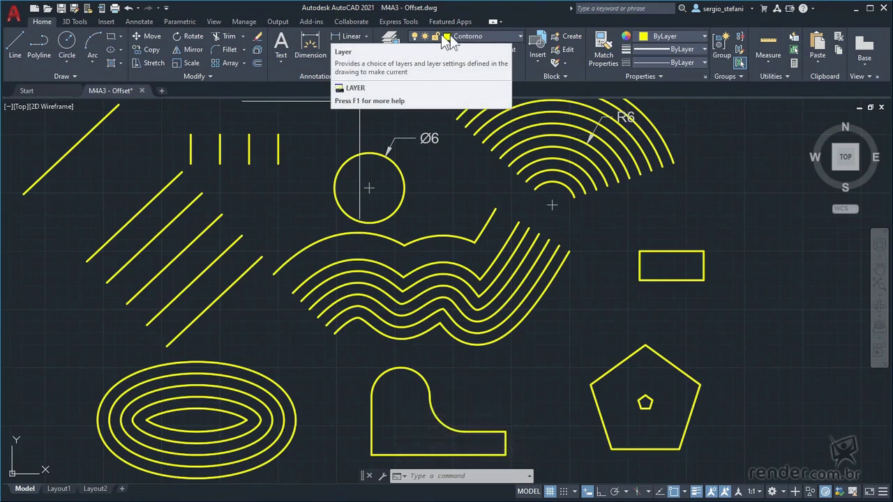
click(489, 37)
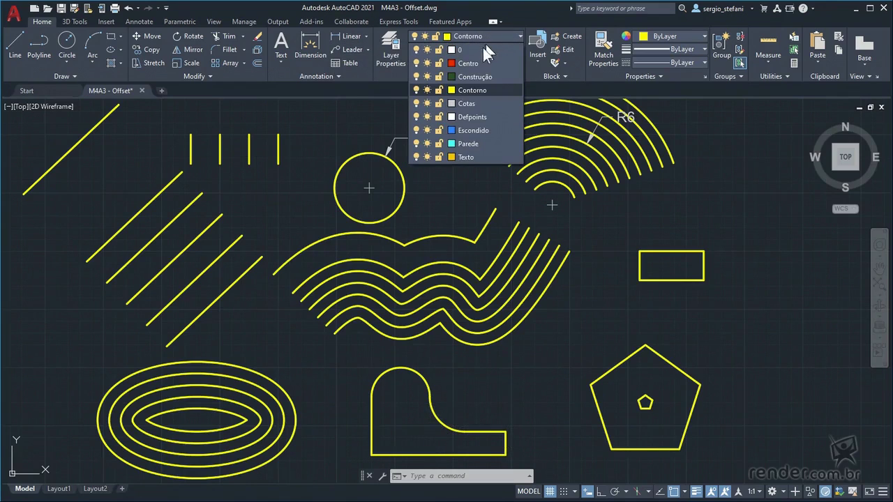
click(469, 143)
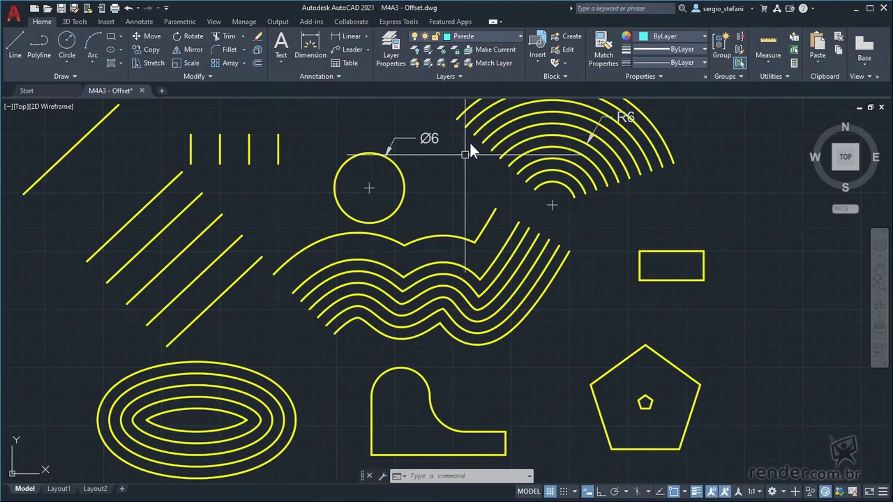
Offset the Ø6 circle inward by distance 1.
click(256, 63)
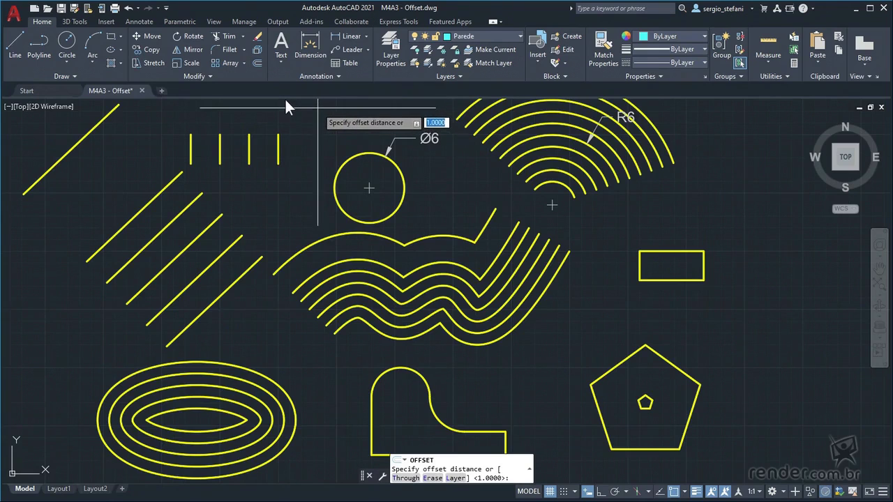
key(Return)
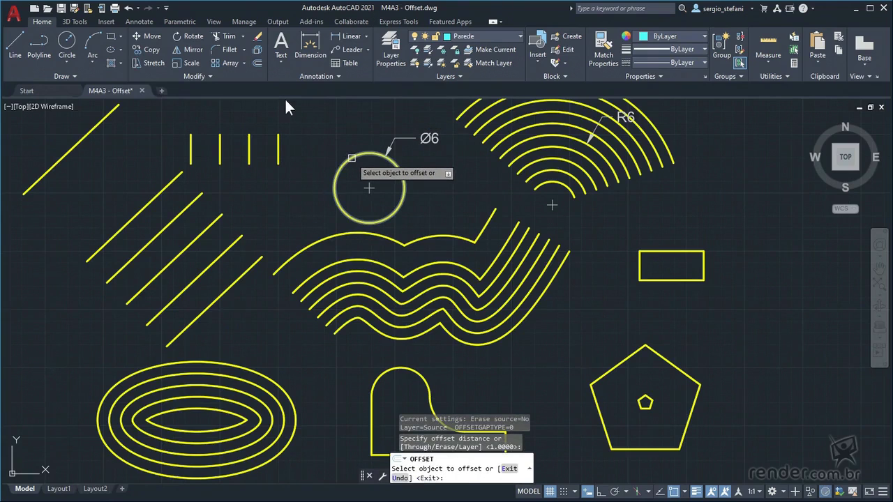
click(352, 159)
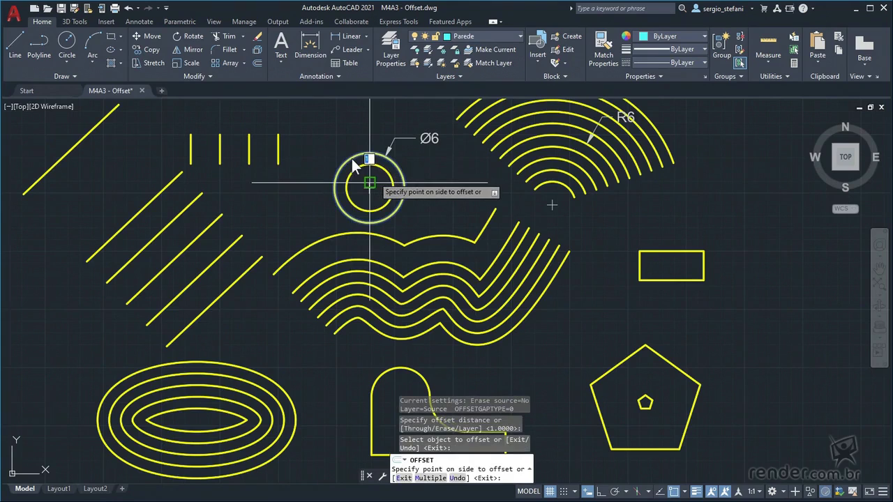
click(374, 178)
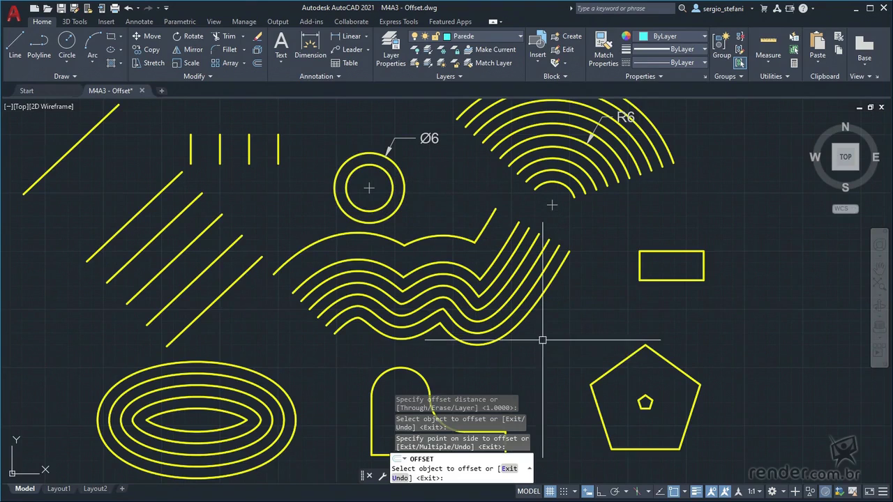
key(Escape)
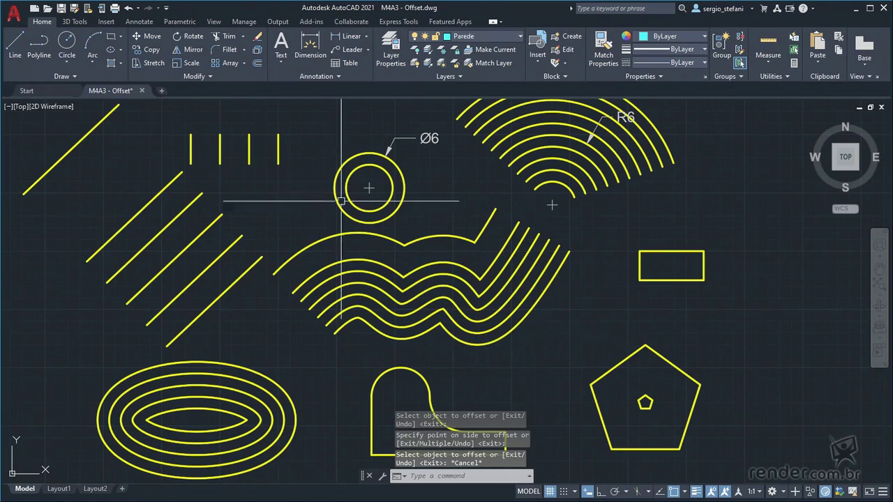
Set Offset Layer to Current and add two outward circles at distance 1 around Ø6.
click(257, 63)
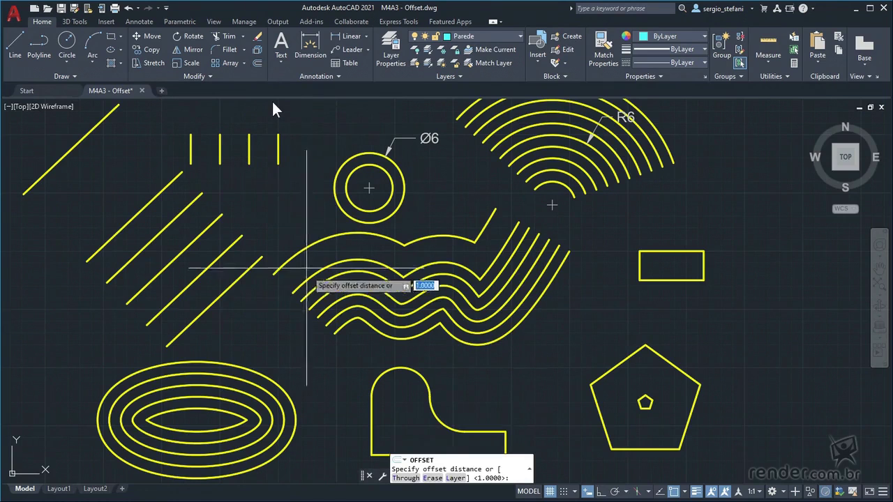
click(457, 479)
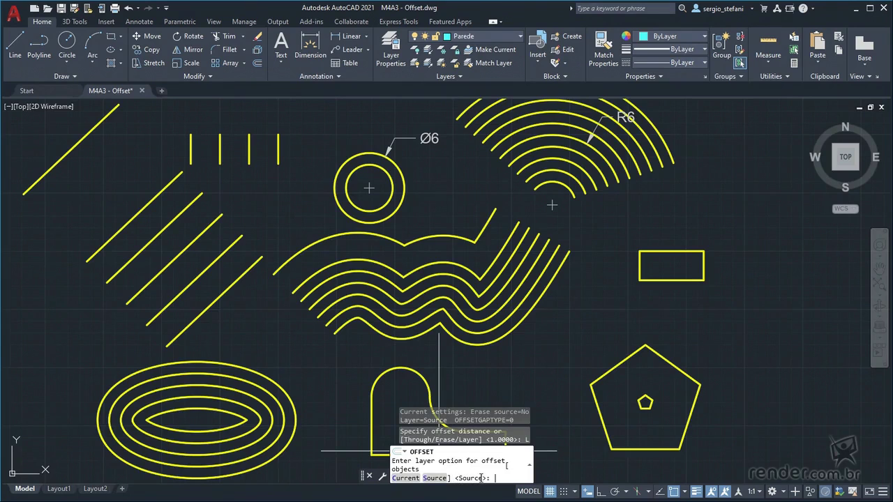
click(407, 478)
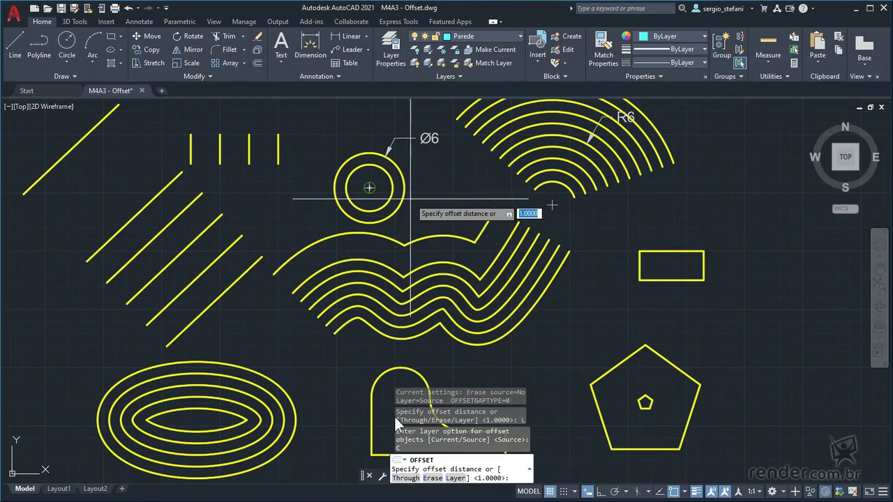
key(Return)
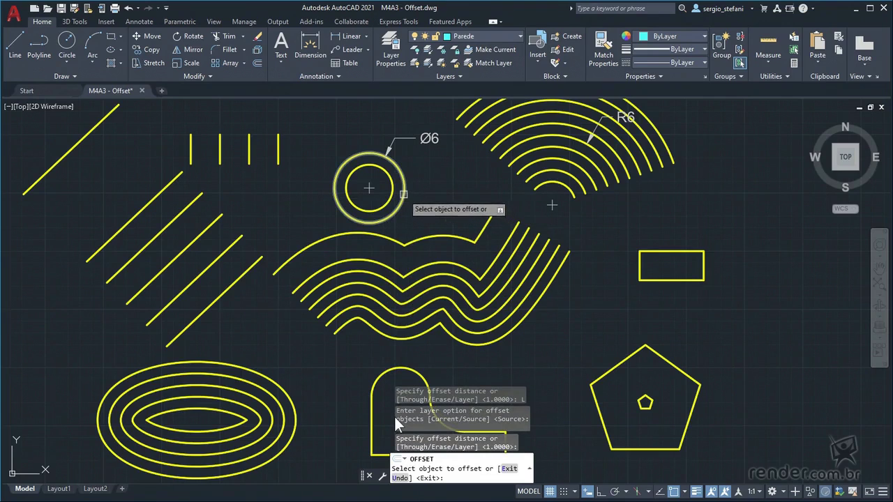
click(405, 187)
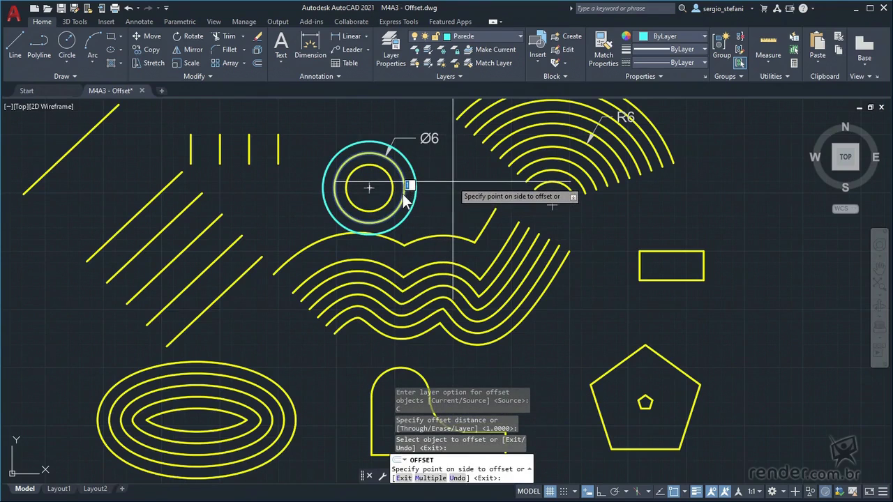
click(453, 182)
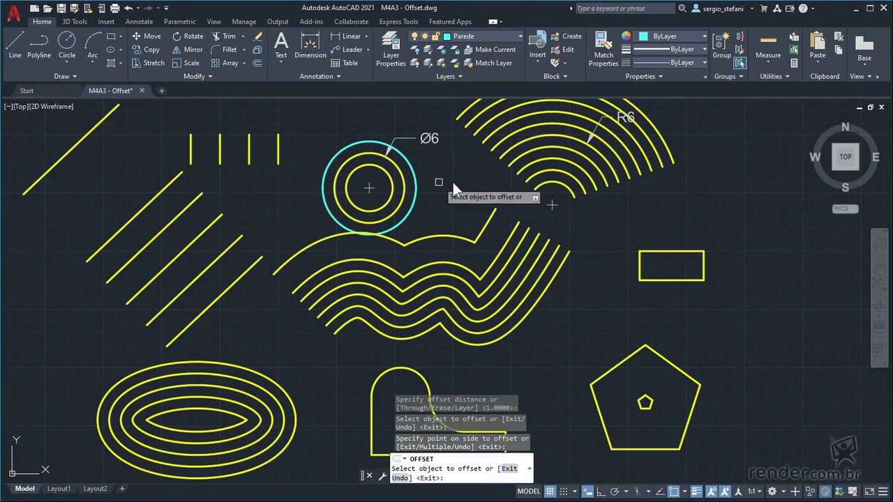
click(417, 187)
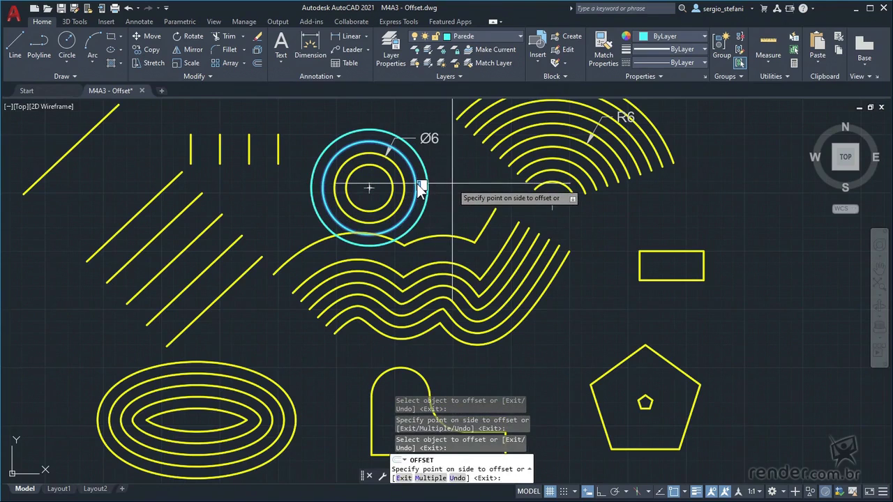
click(451, 181)
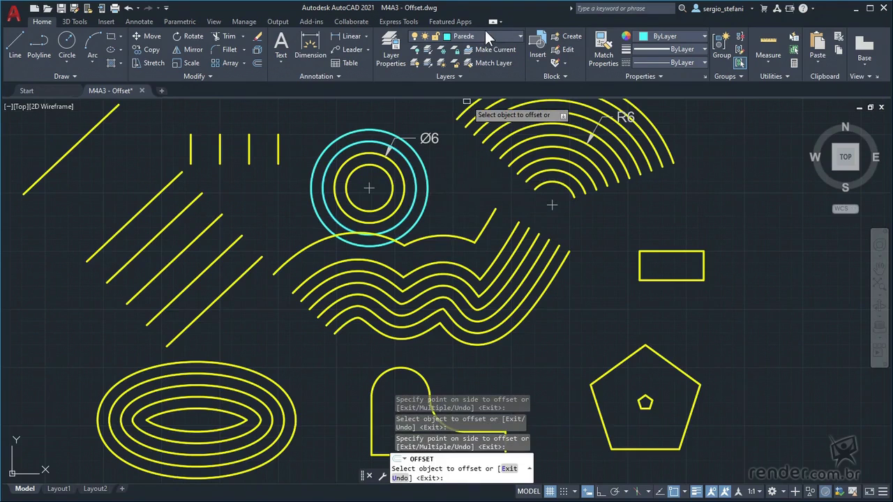
Offset the cyan circle outward as a red dashed Centro-layer circle.
click(481, 38)
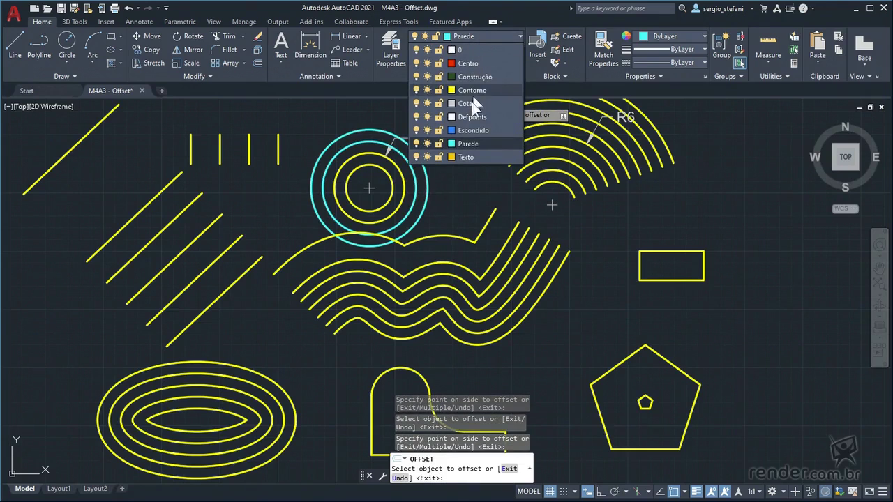
key(Escape)
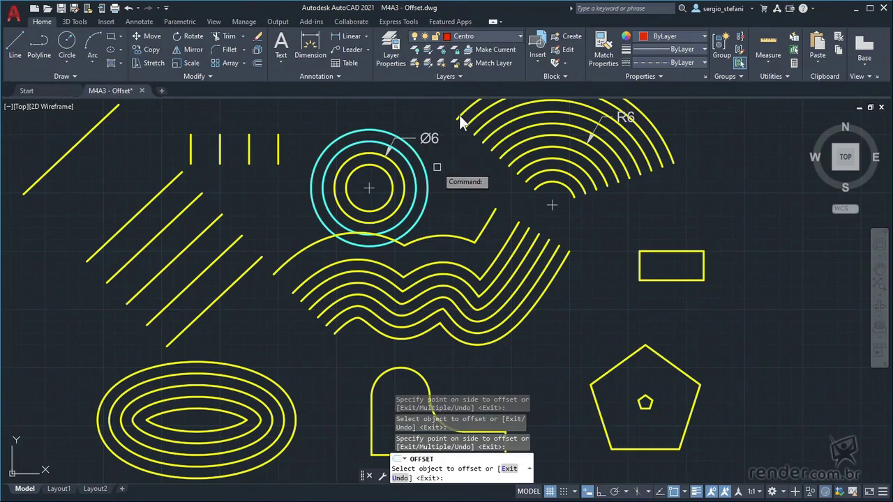
click(428, 177)
click(481, 164)
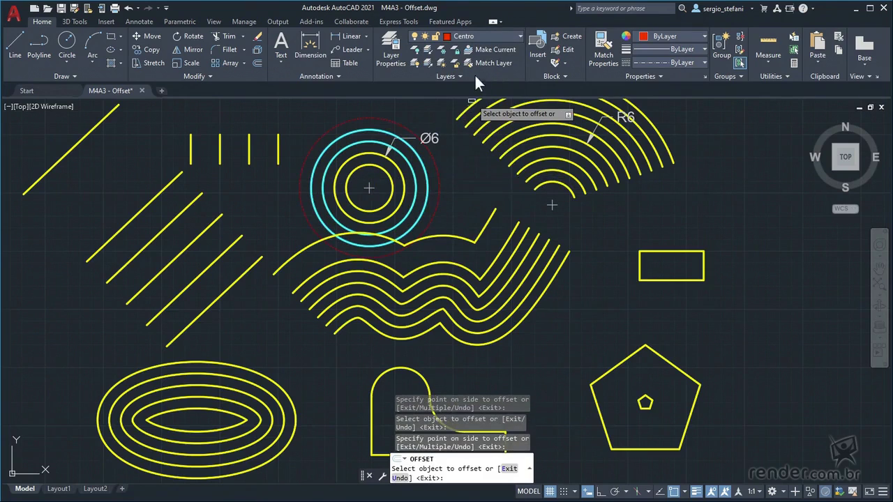
Make Escondido current and offset the red circle outward as a blue circle.
click(475, 36)
click(468, 130)
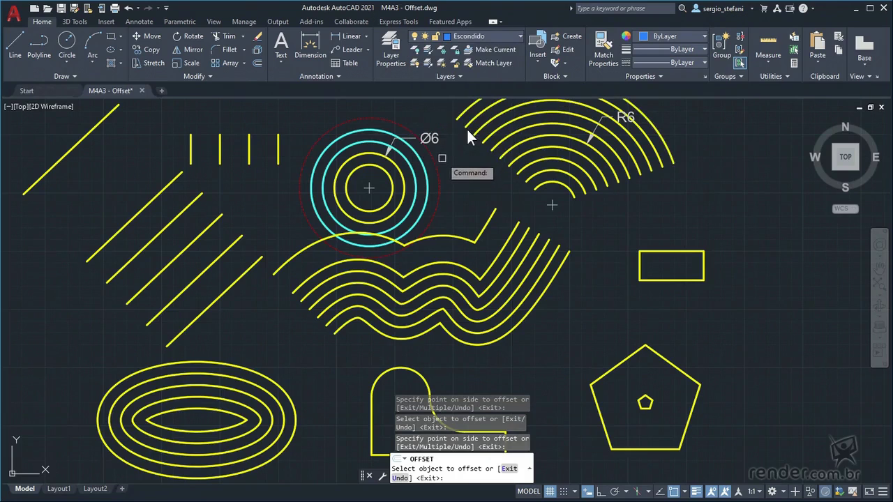
click(437, 166)
click(472, 171)
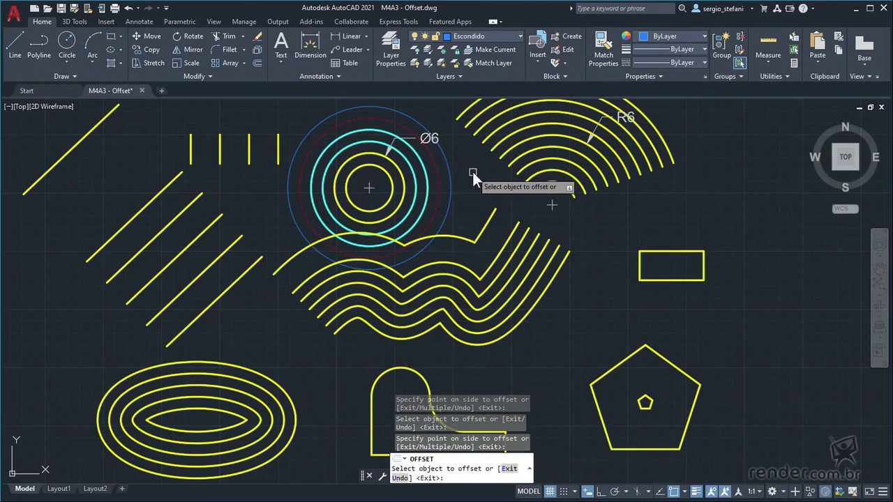
key(Escape)
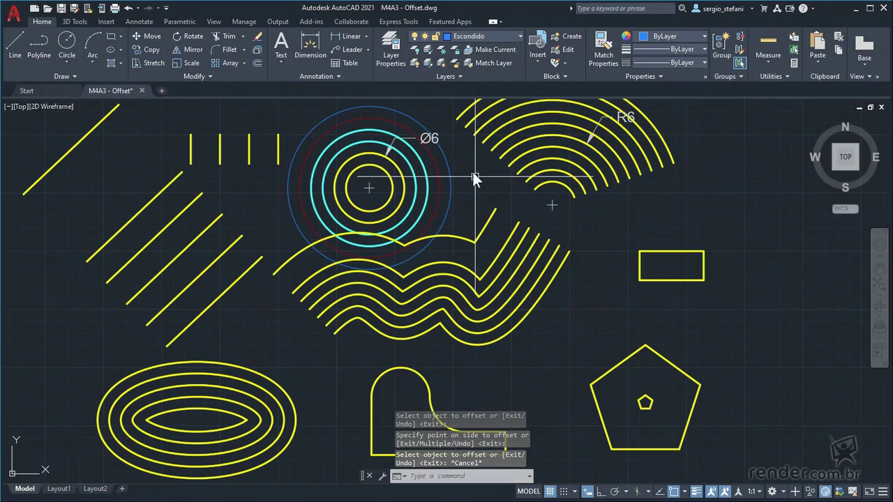
With Erase set to Yes, offset the arch outward twice at distance 1.
click(257, 62)
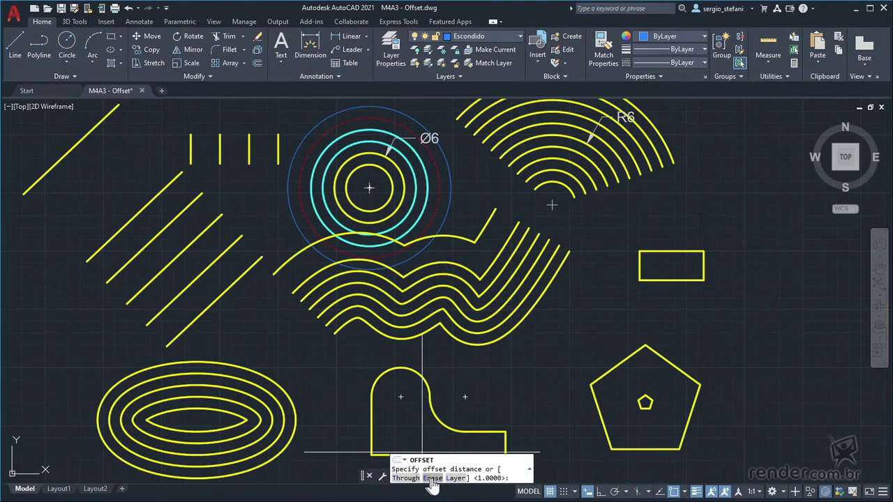
click(432, 478)
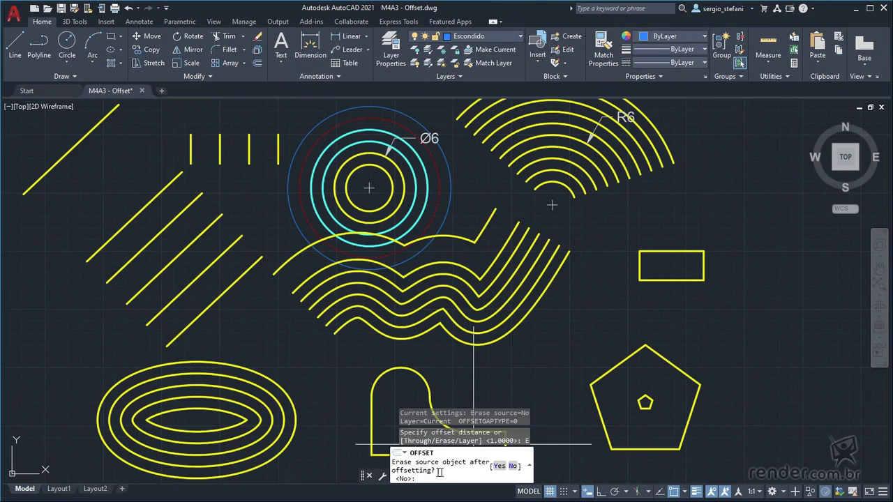
click(498, 467)
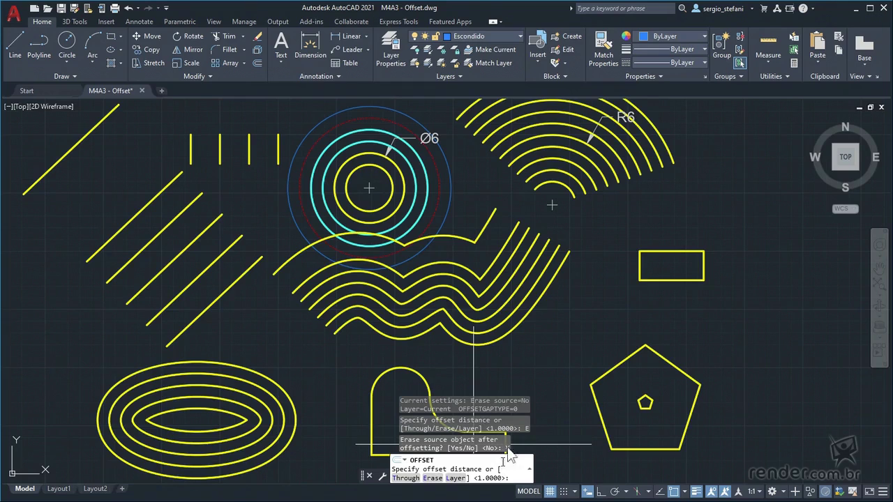
key(Return)
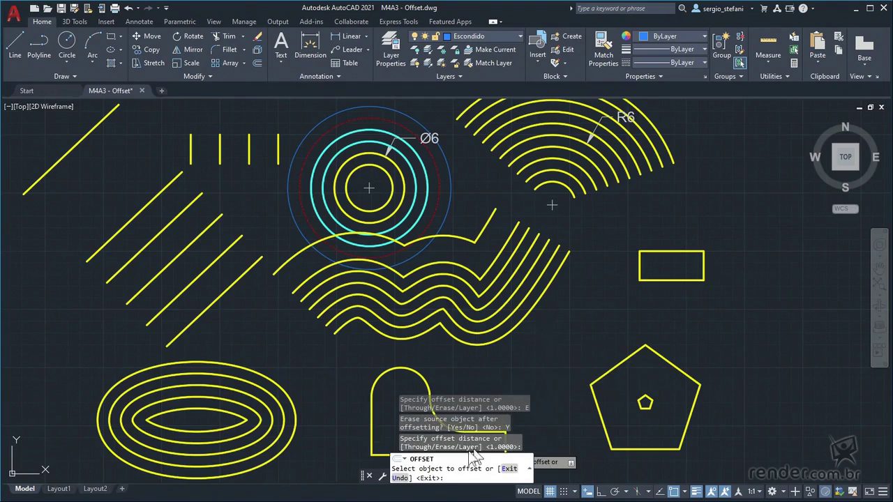
click(370, 405)
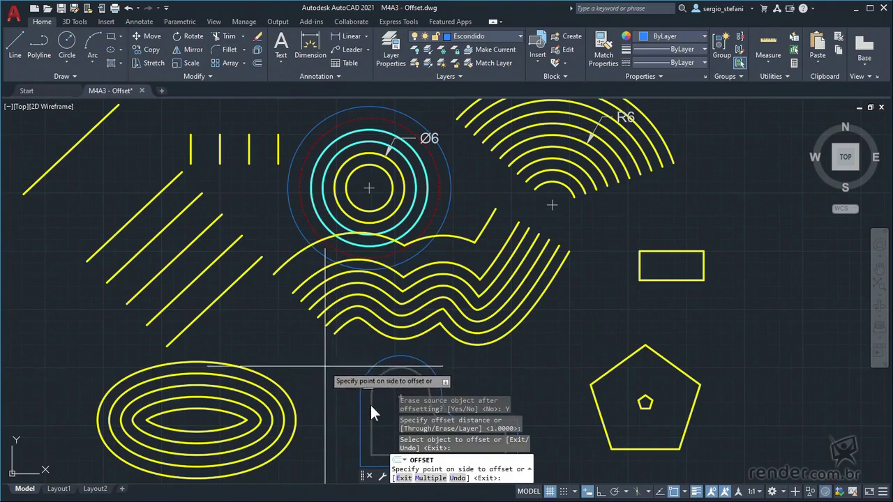
click(324, 362)
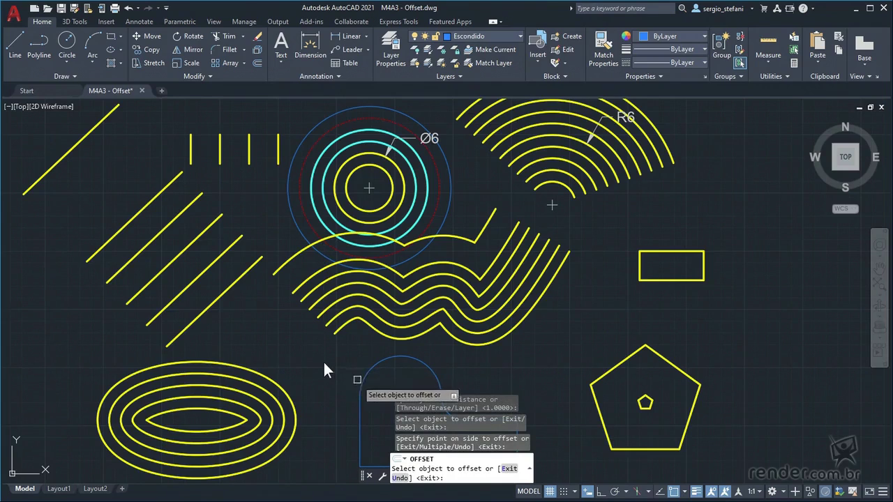
click(359, 380)
click(331, 367)
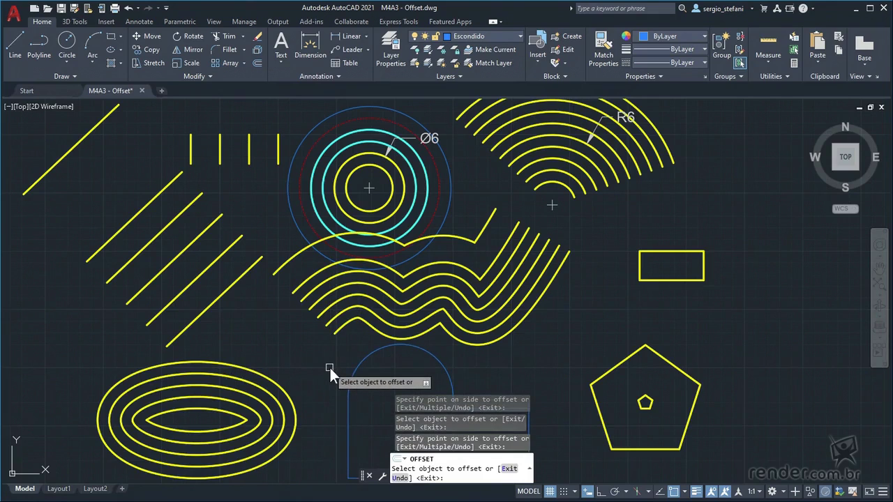
key(Escape)
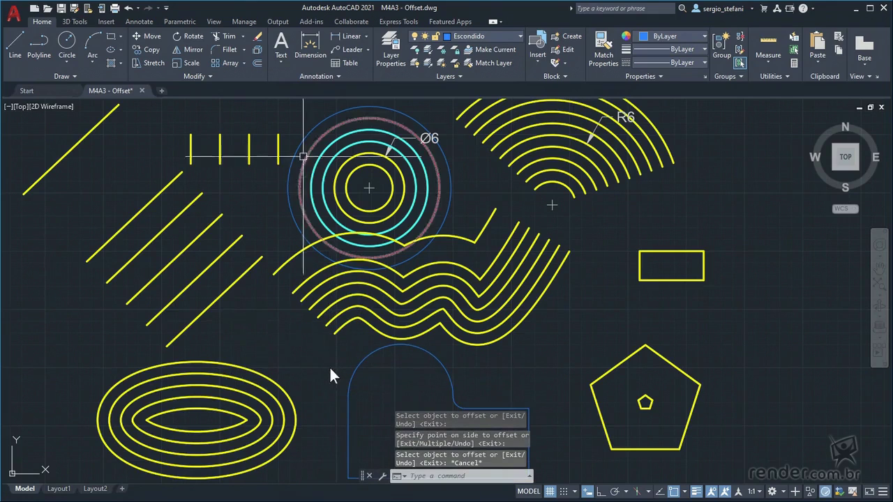
Set Offset to keep source objects, with a distance of 2.
click(258, 62)
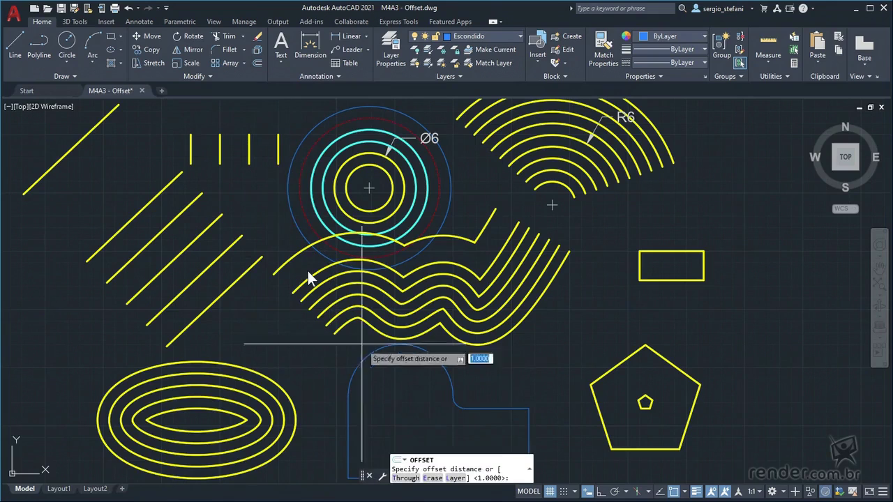
click(432, 479)
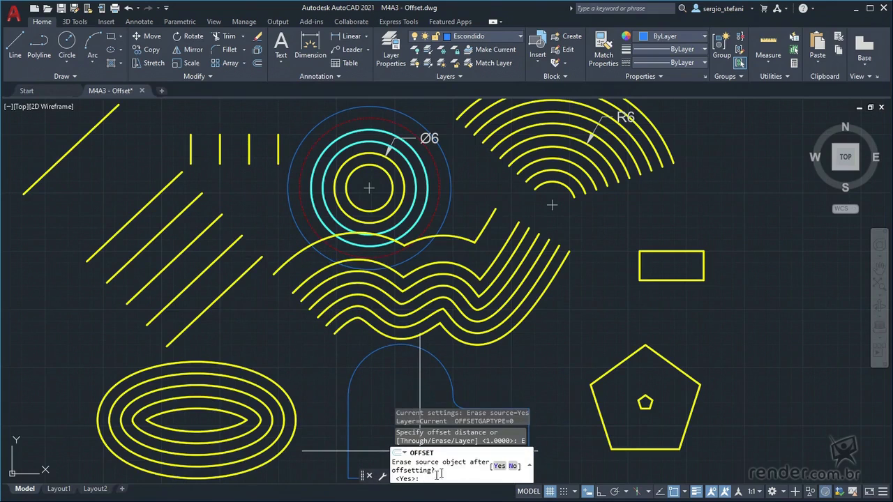
click(512, 467)
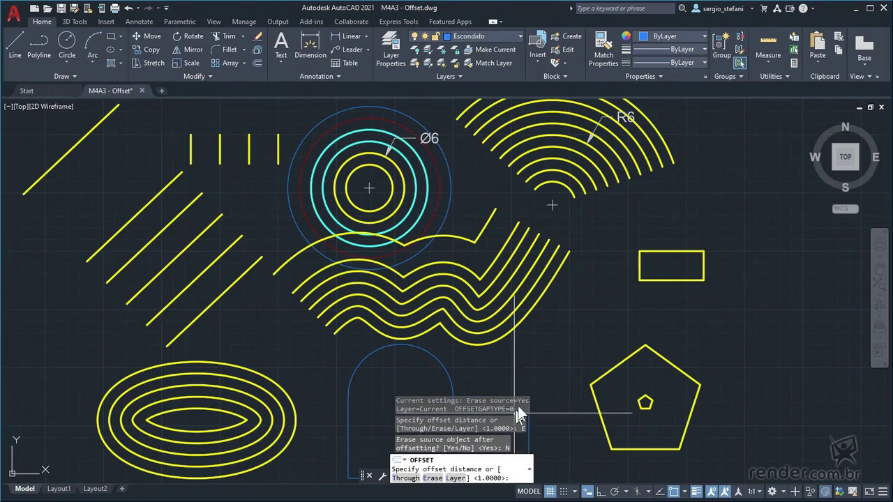
text(2)
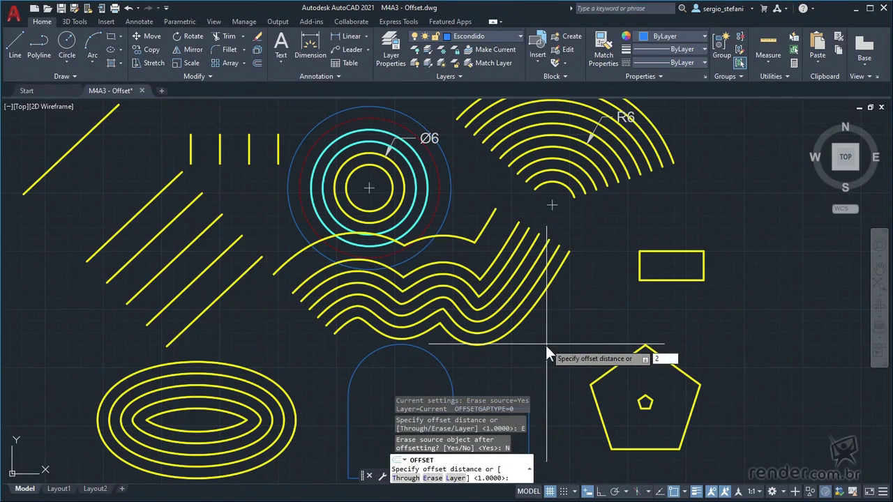
key(Return)
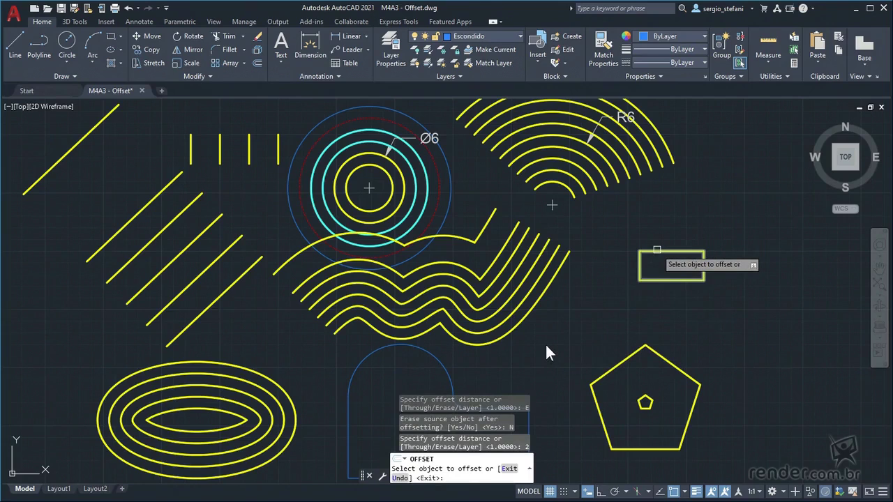
Offset the rectangle outward and the pentagon inward.
click(656, 249)
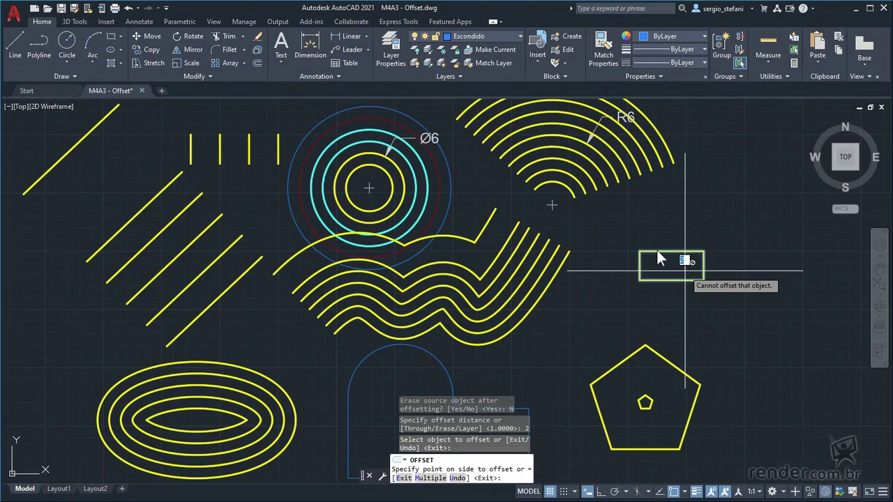
click(657, 251)
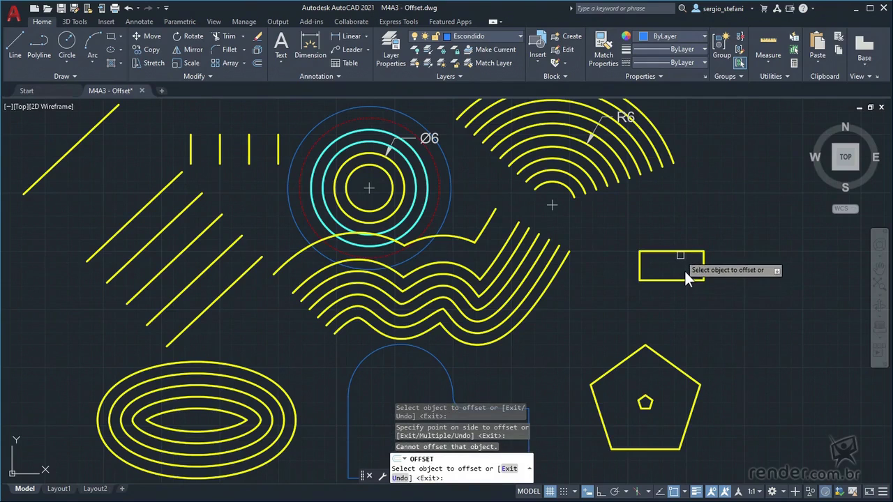
click(685, 271)
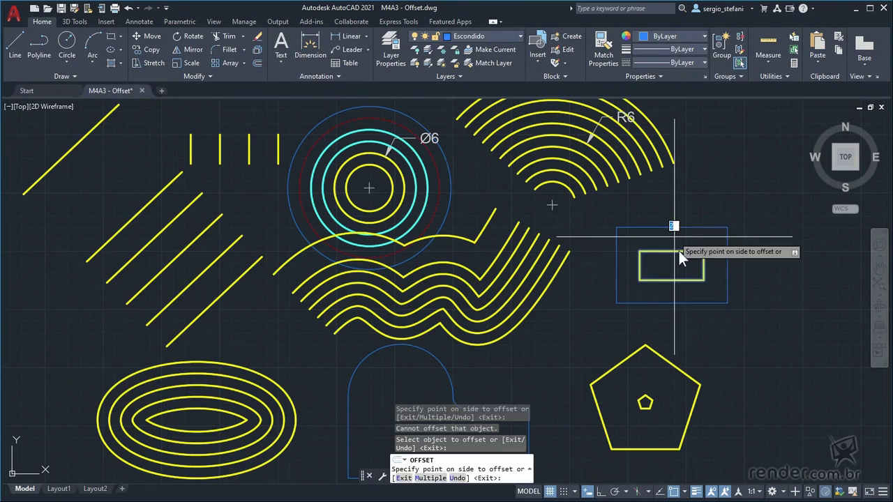
click(674, 237)
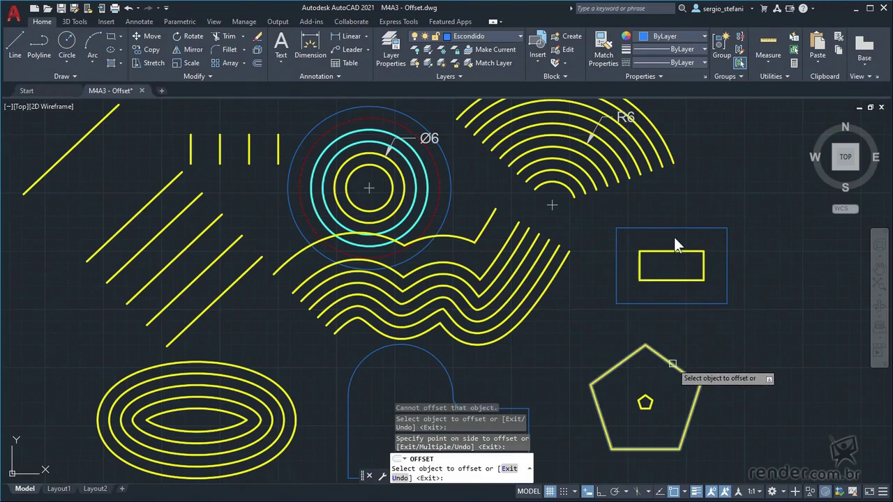
click(673, 363)
click(659, 374)
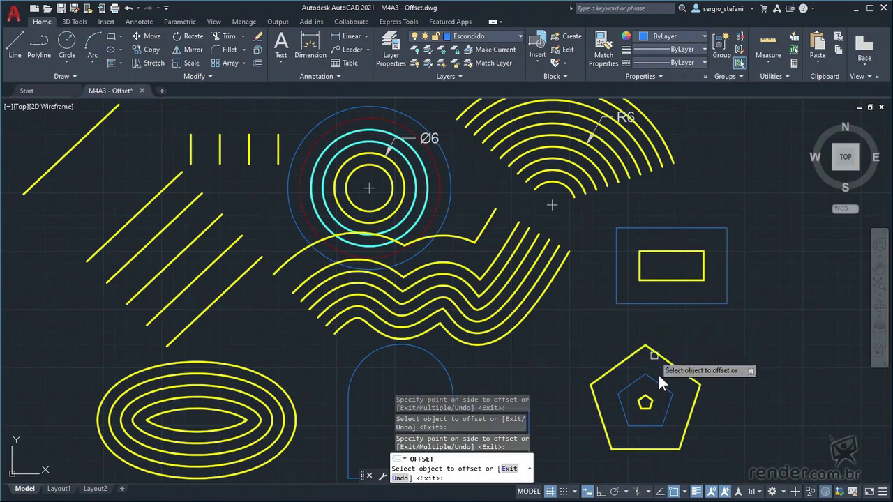
Make Parede the current layer, then offset the outer yellow pentagon and the blue rectangle outward.
click(490, 36)
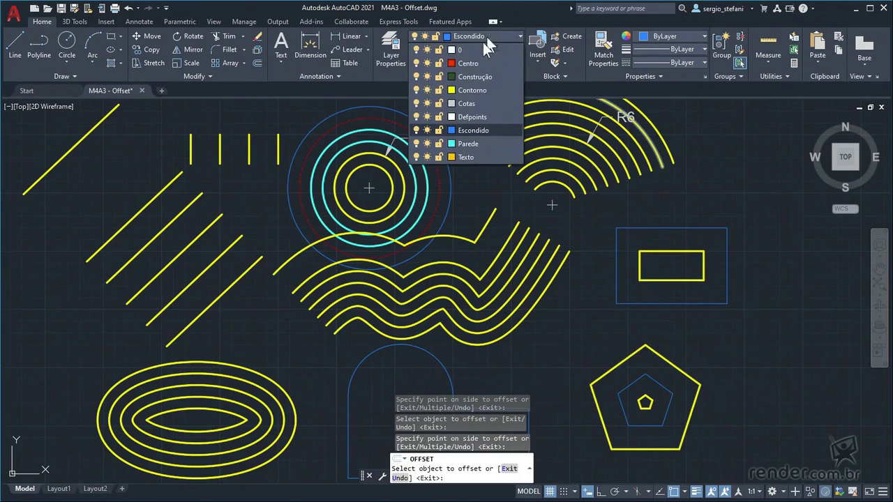
click(468, 144)
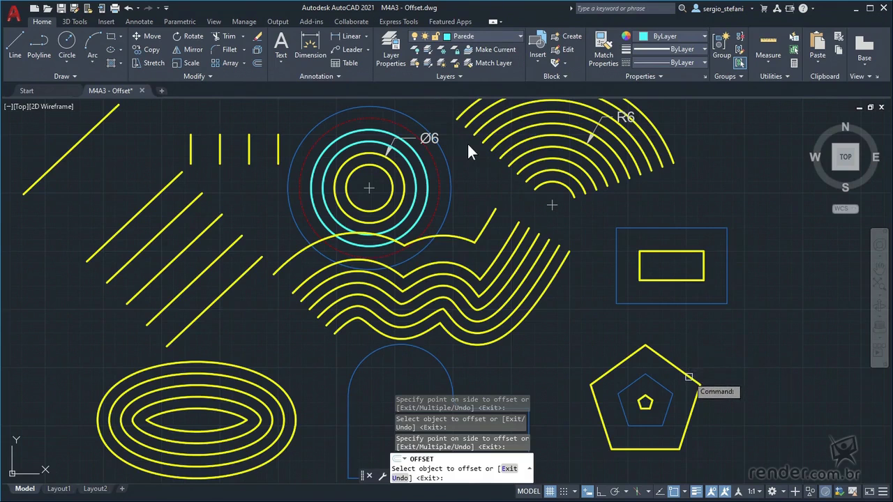
click(689, 378)
click(737, 350)
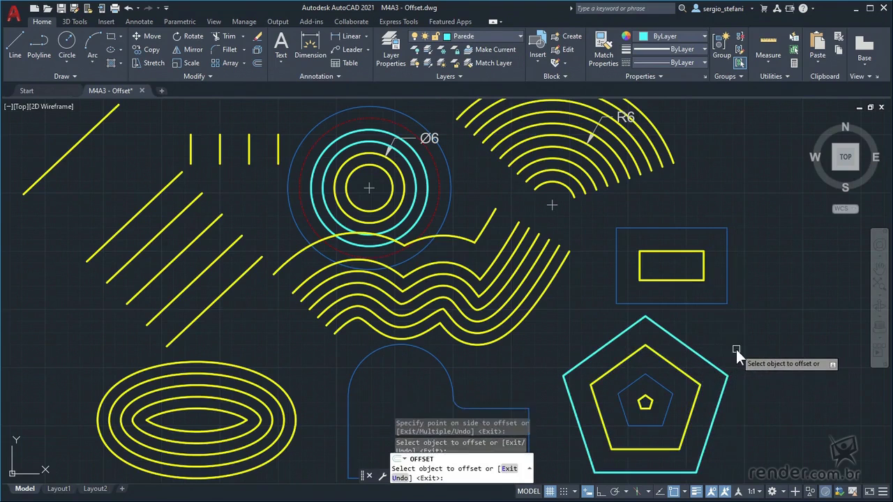
click(728, 290)
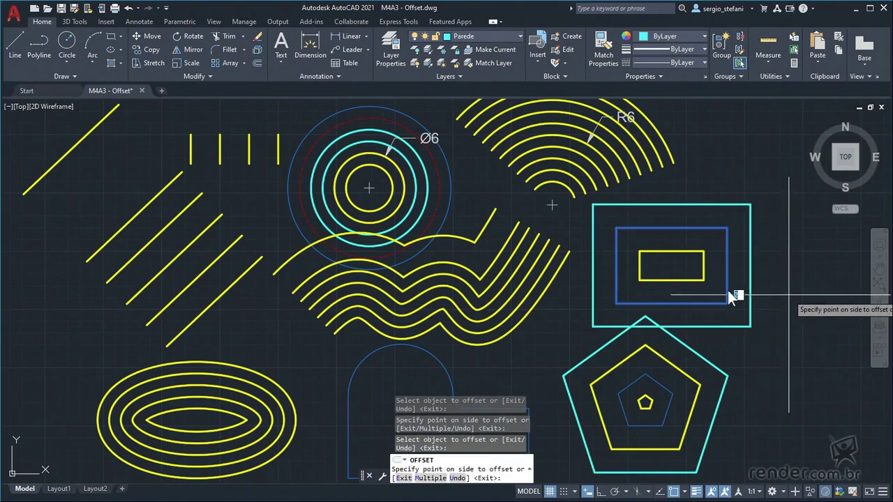
click(788, 295)
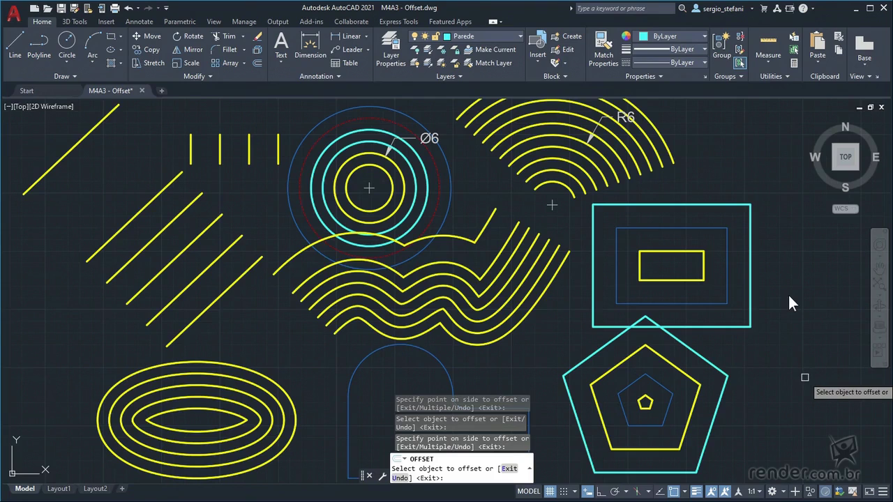
key(Escape)
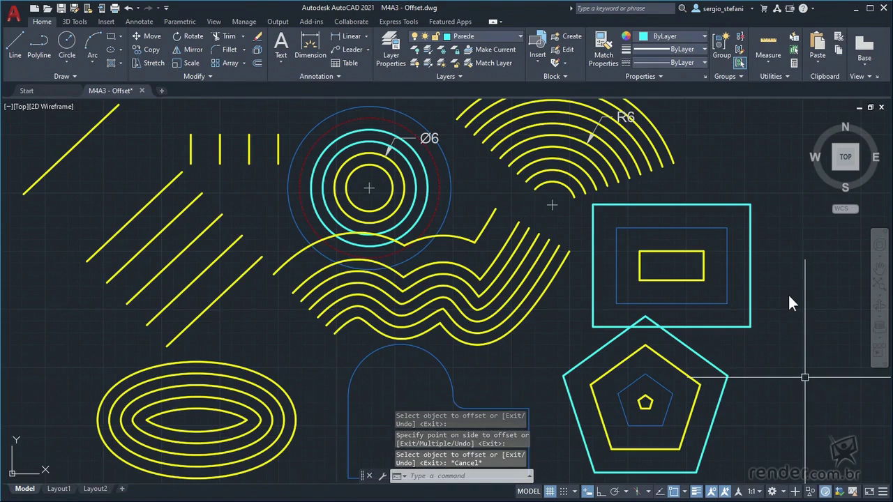